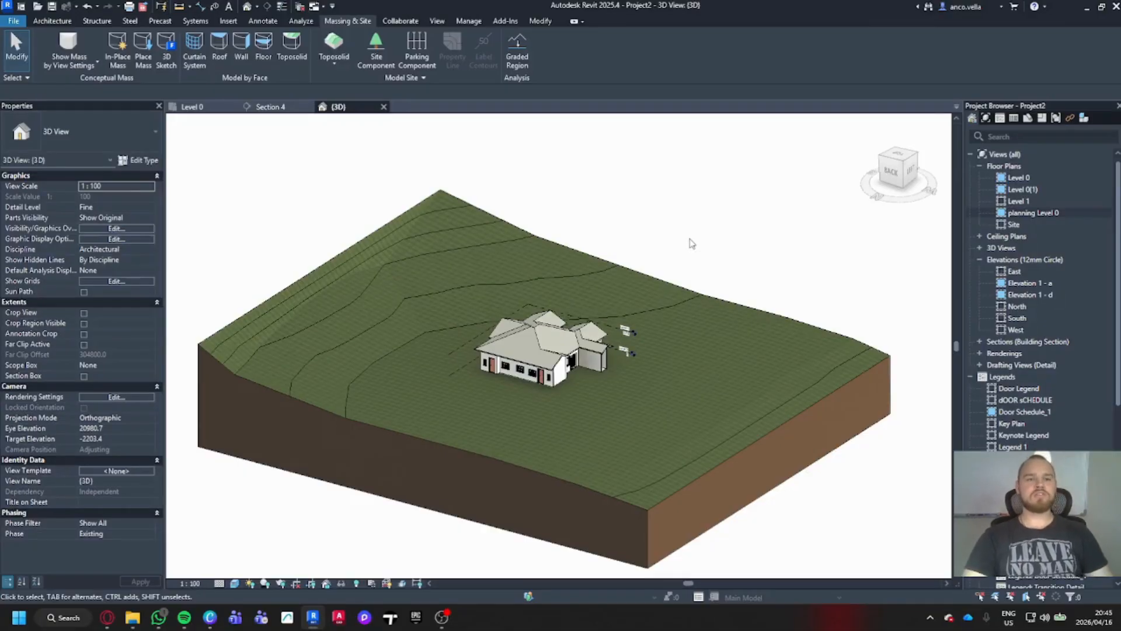
# - Open Materials from the Manage tab and dismiss the save reminder without saving
pyautogui.click(469, 24)
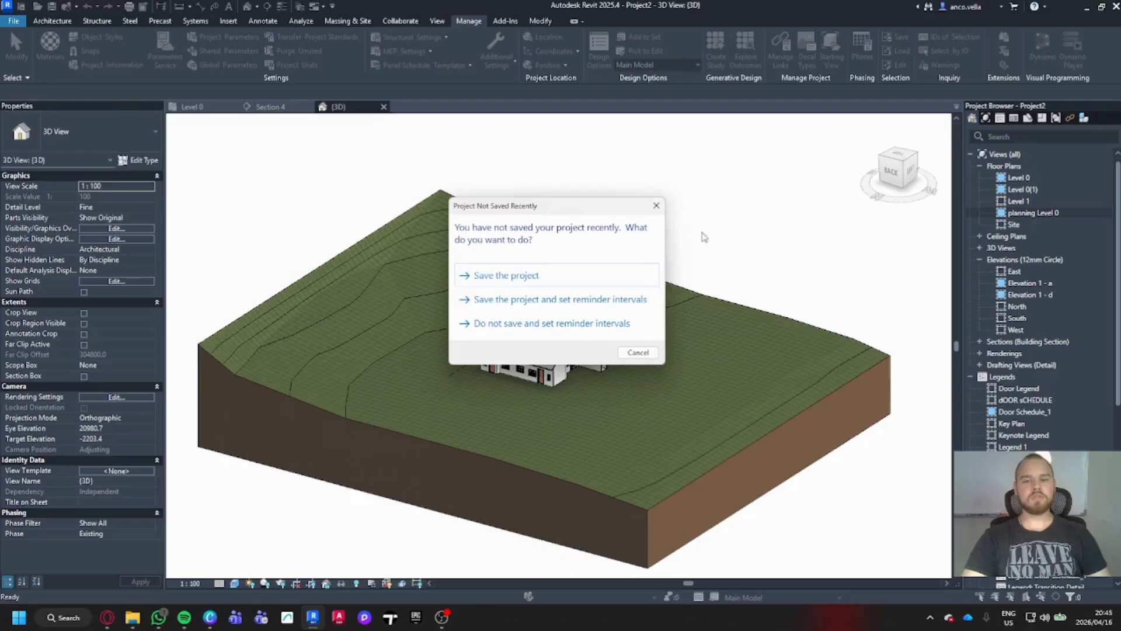
pyautogui.click(656, 206)
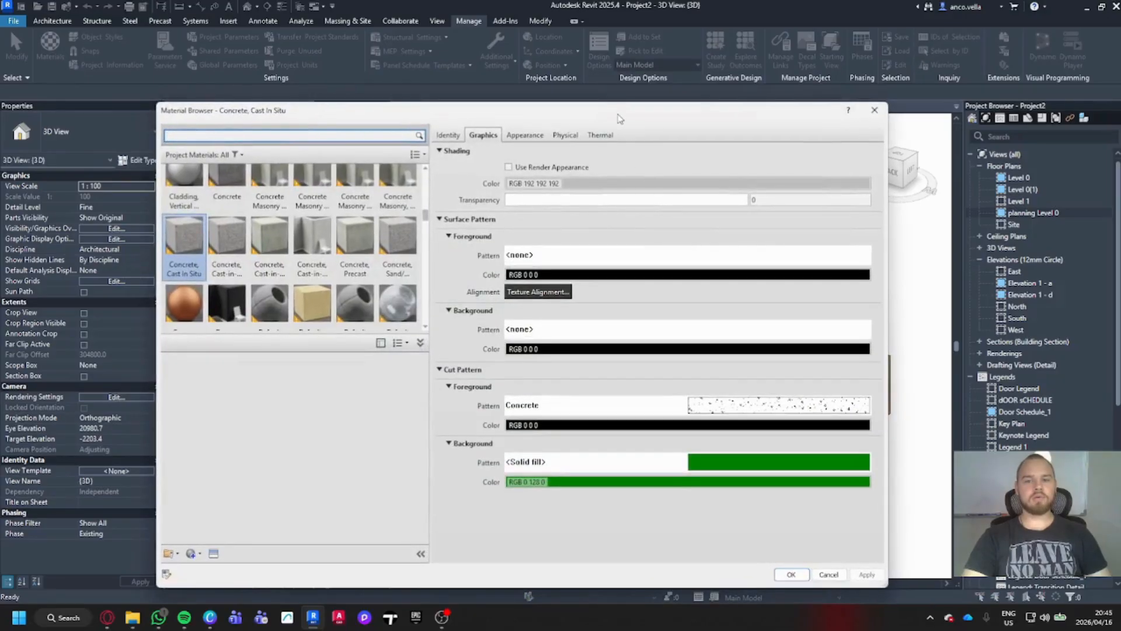
# - Enlarge the Material Browser's list and select Brick, Common as the base material
pyautogui.moveTo(620, 111); pyautogui.dragTo(628, 95)
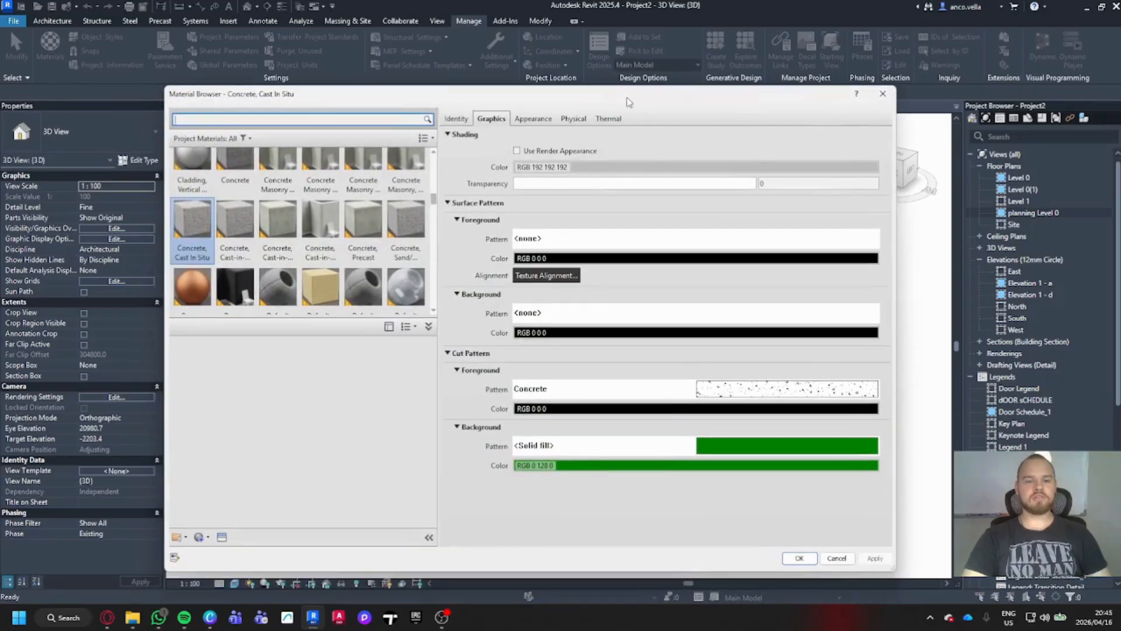
pyautogui.click(430, 327)
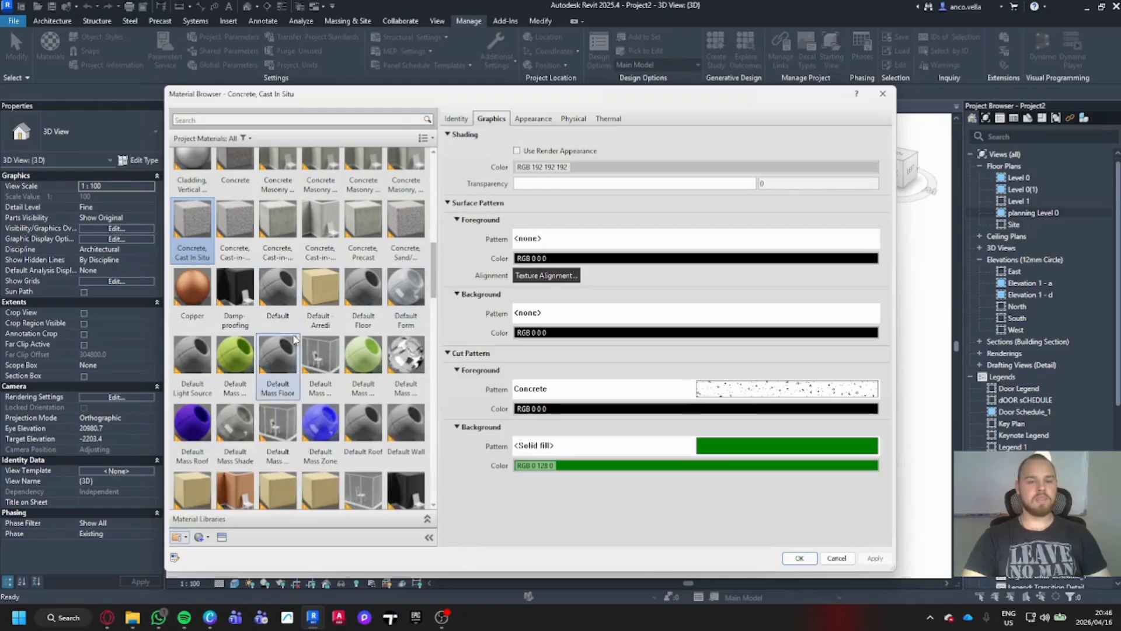
pyautogui.scroll(5, 302, 340)
pyautogui.scroll(-10, 302, 327)
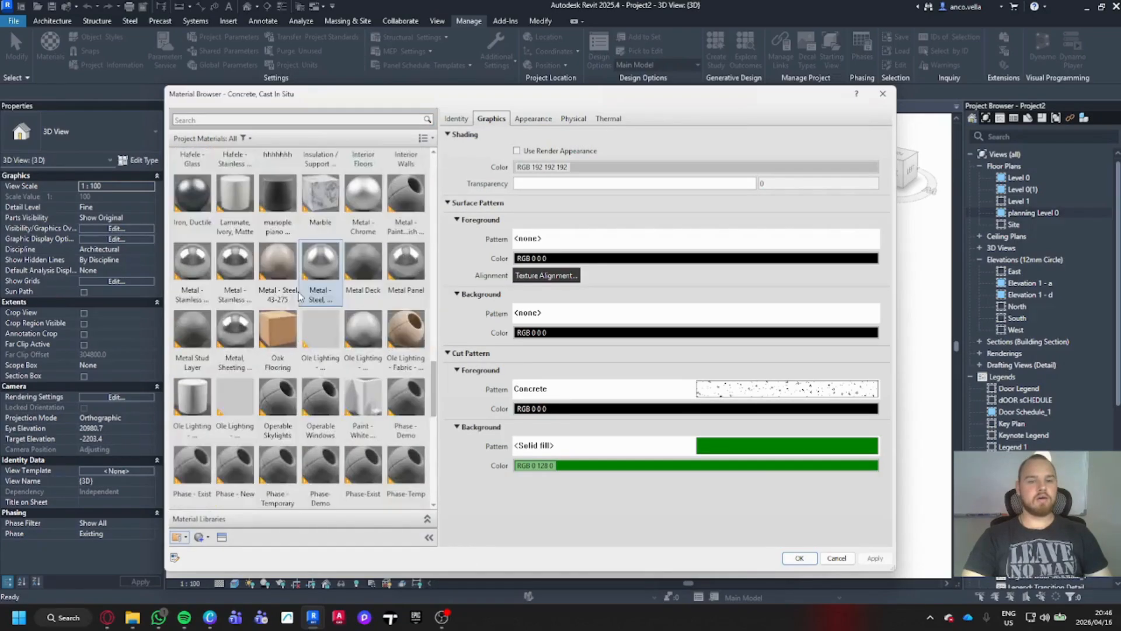
pyautogui.scroll(10, 299, 294)
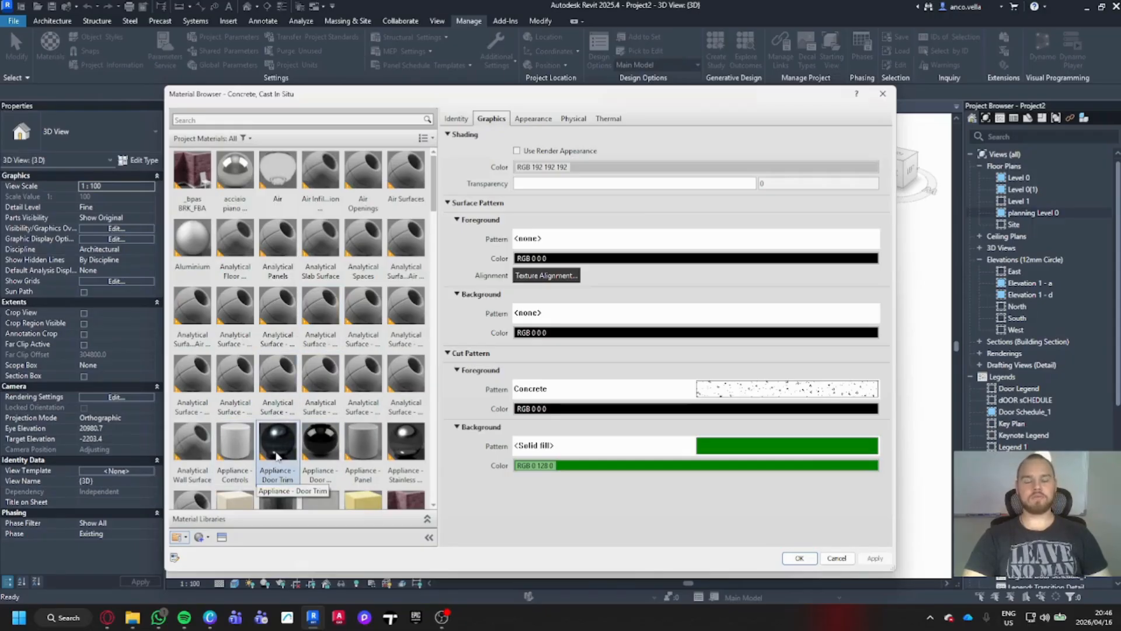
pyautogui.scroll(-1, 276, 456)
pyautogui.moveTo(108, 624)
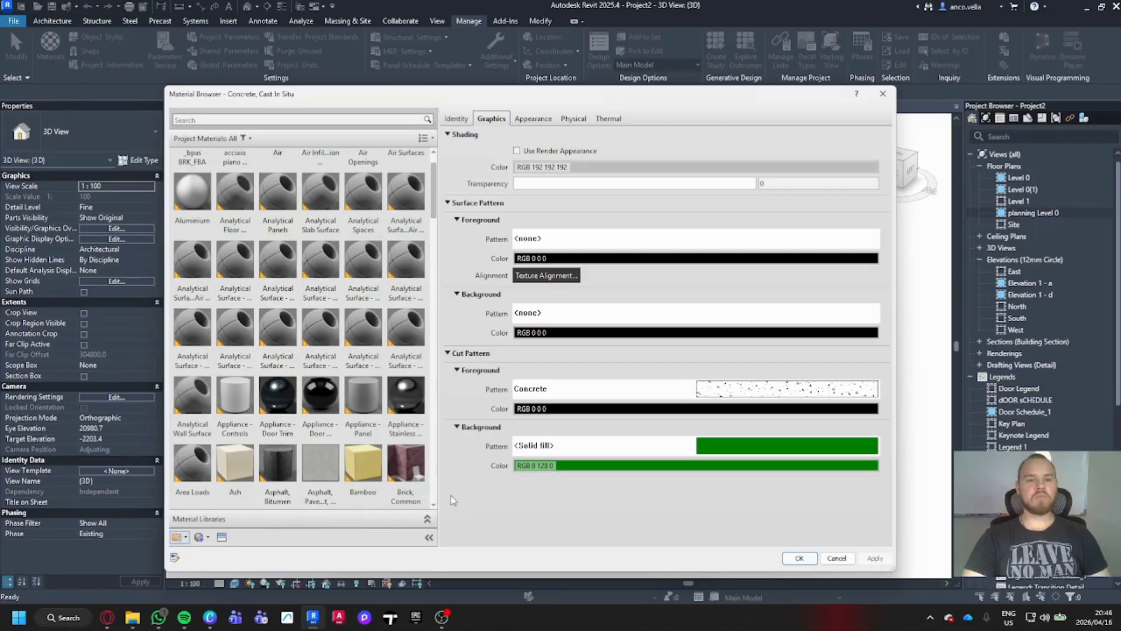
pyautogui.scroll(-8, 341, 354)
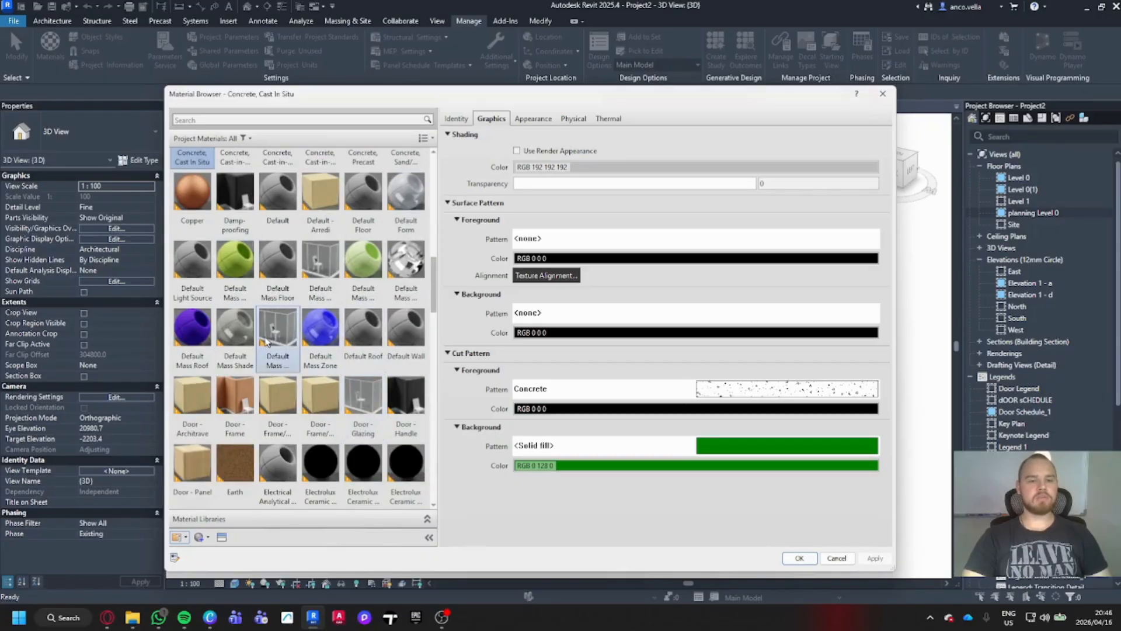
pyautogui.scroll(7, 269, 341)
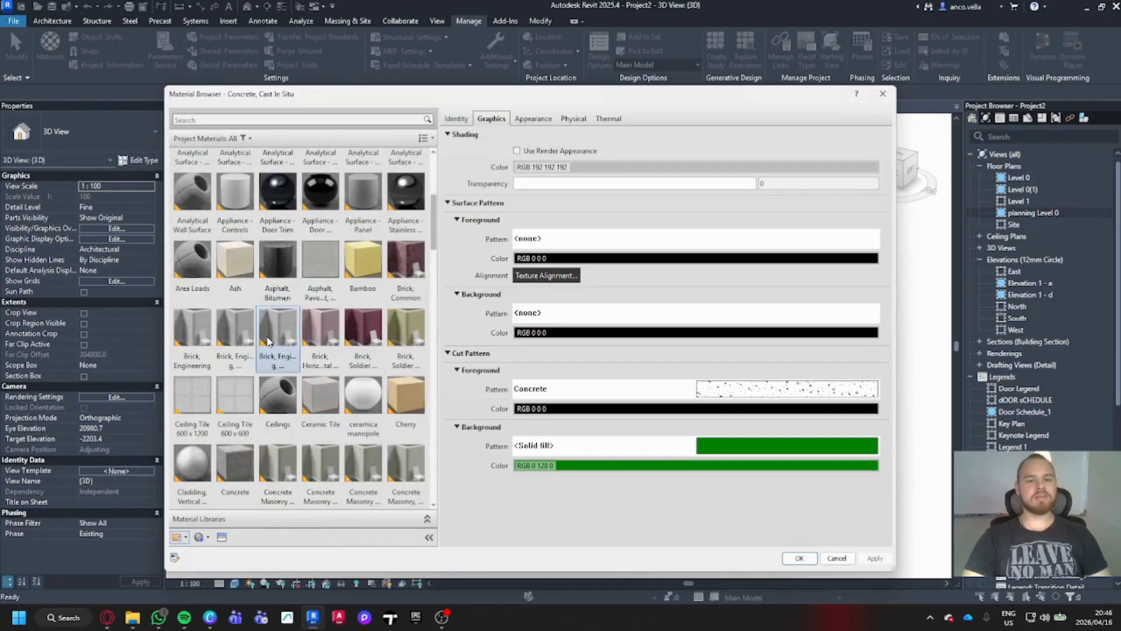
pyautogui.click(405, 268)
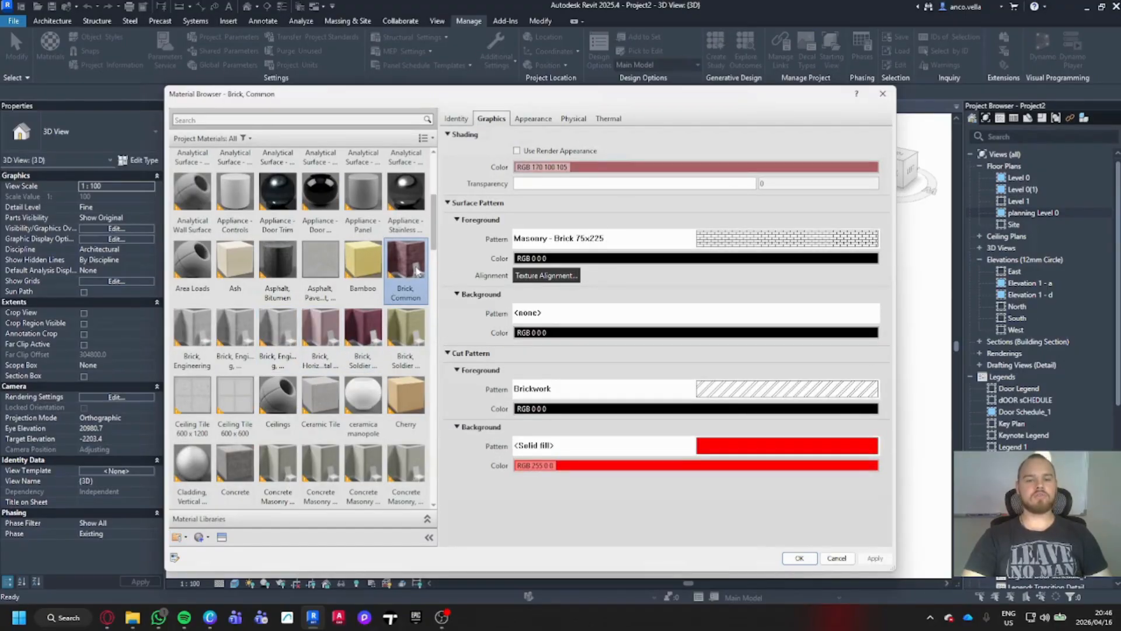
# - Duplicate Brick, Common together with its burgundy masonry appearance asset
pyautogui.click(532, 119)
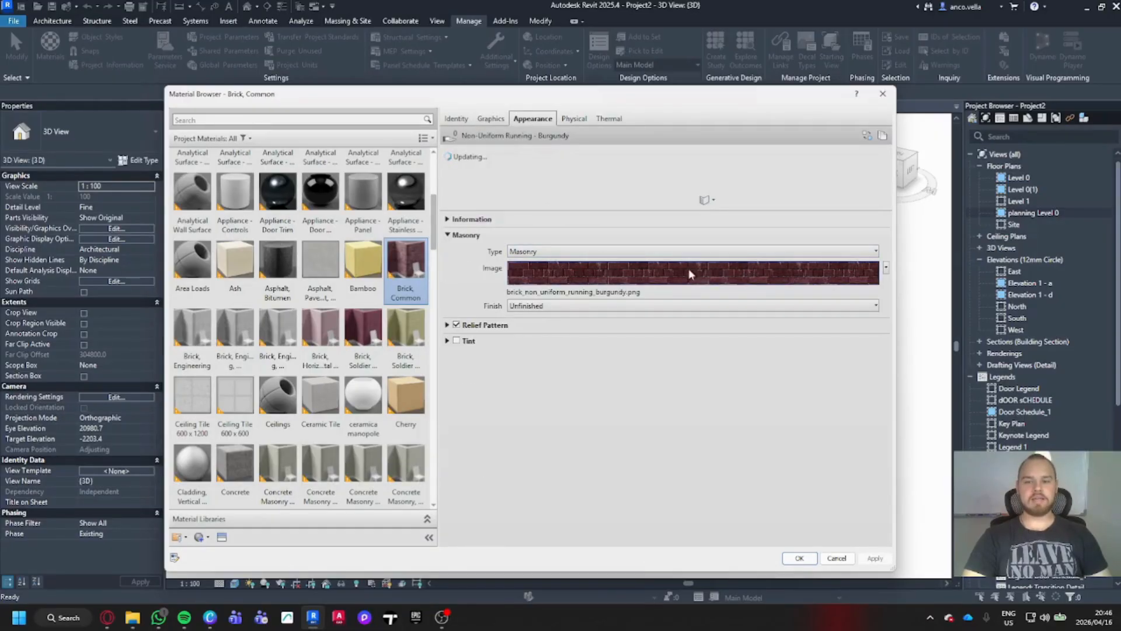
pyautogui.moveTo(605, 275)
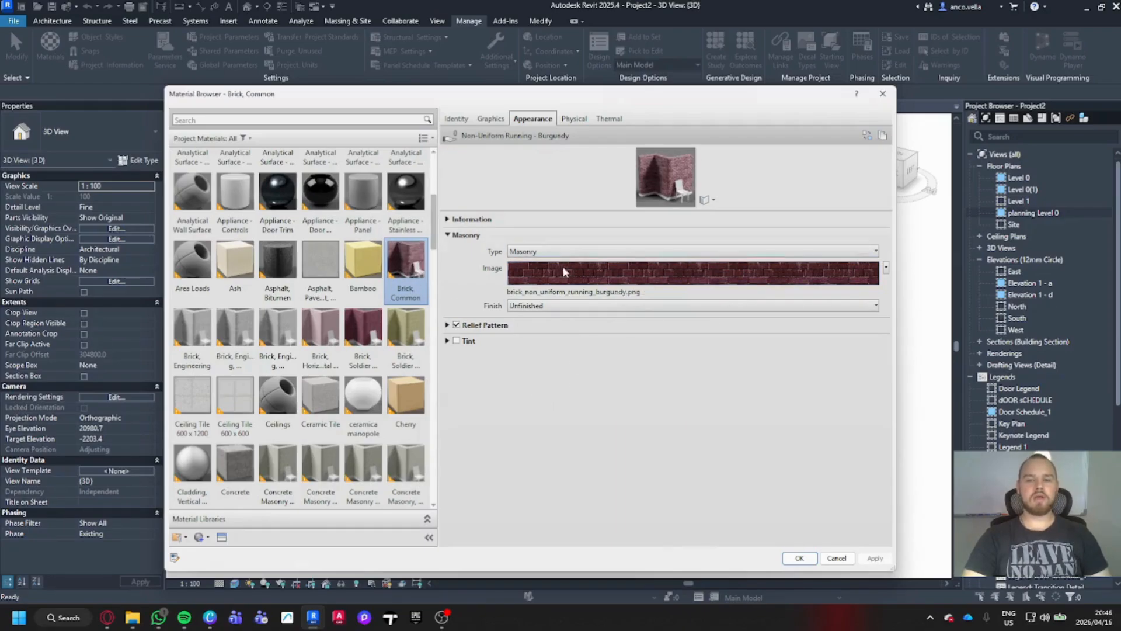
pyautogui.click(200, 538)
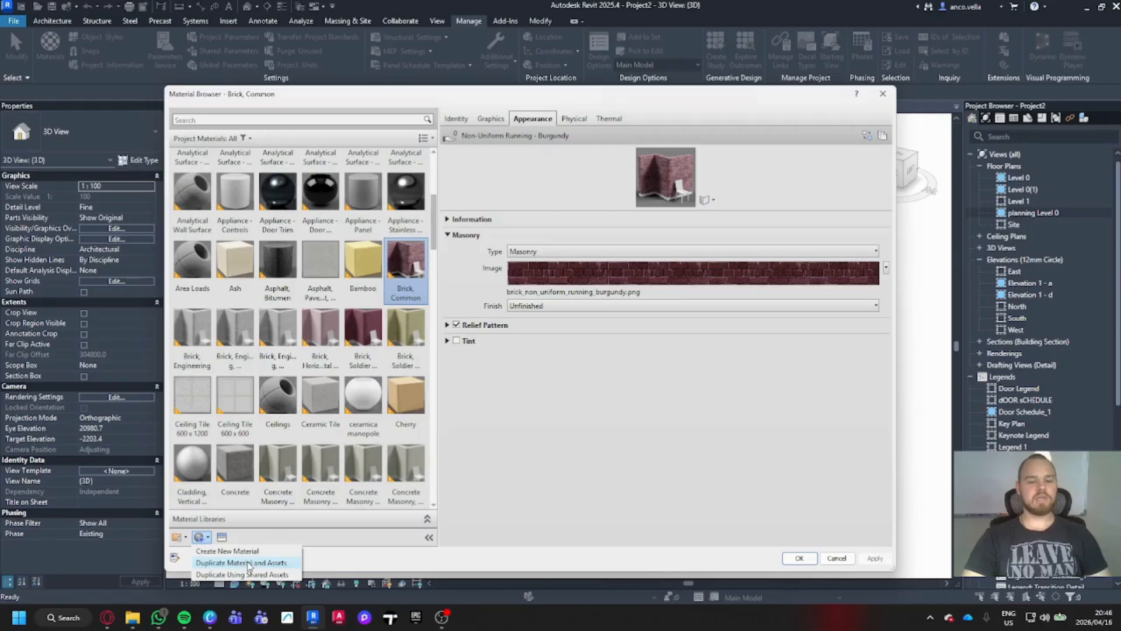
pyautogui.click(277, 563)
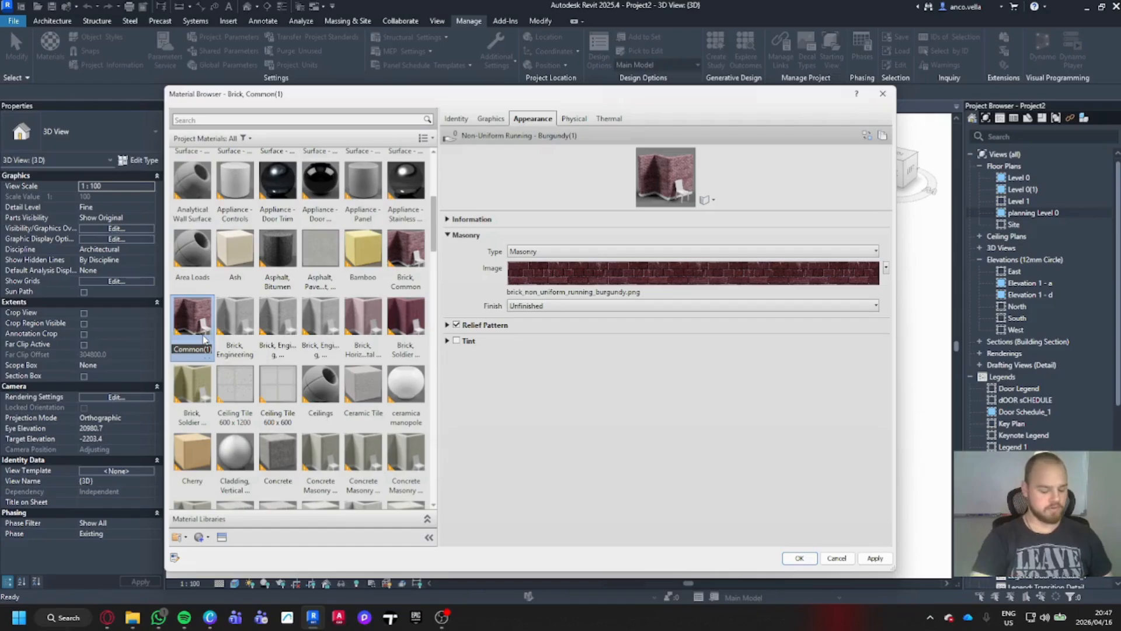
# - Name the duplicated material 'Anco_Timber'
pyautogui.write('A')
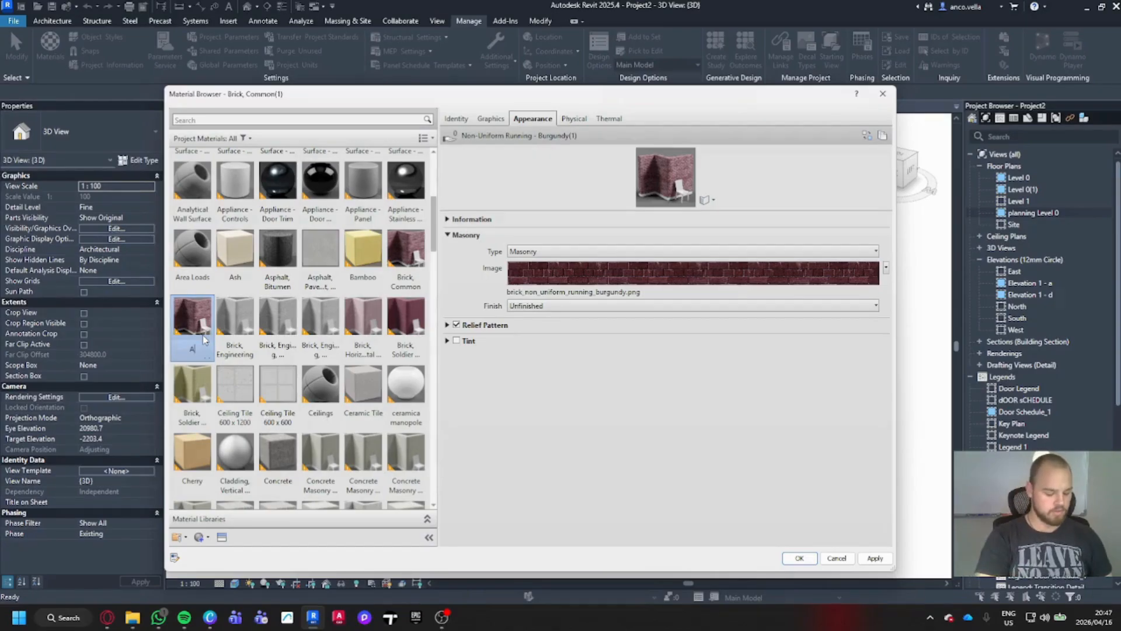
pyautogui.write('nco_')
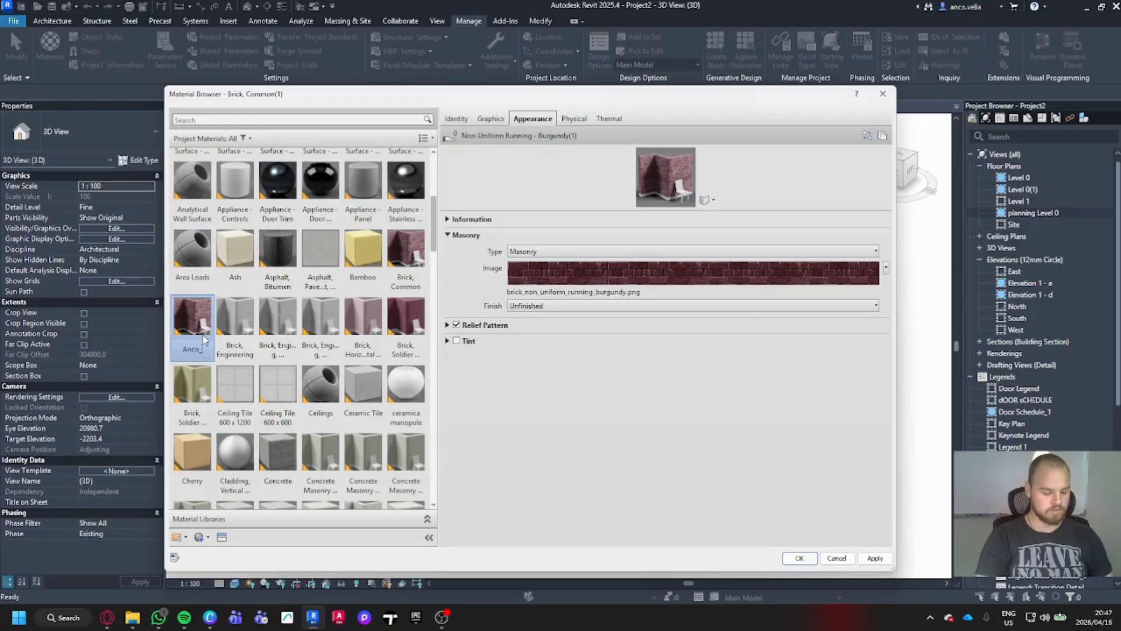
pyautogui.write('Timber')
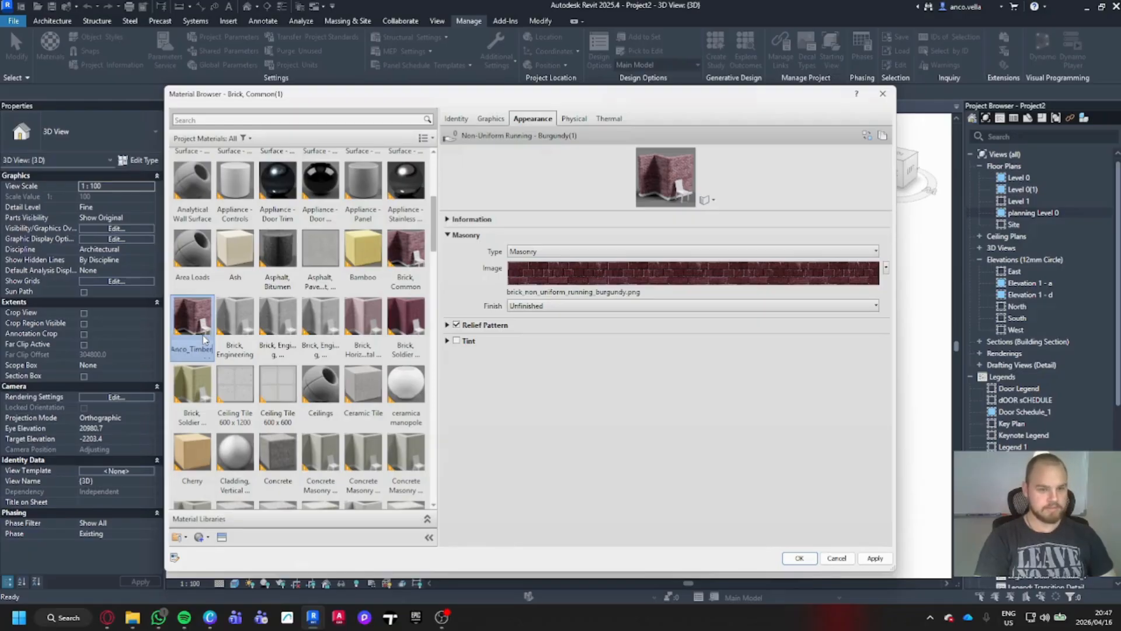
pyautogui.press('Return')
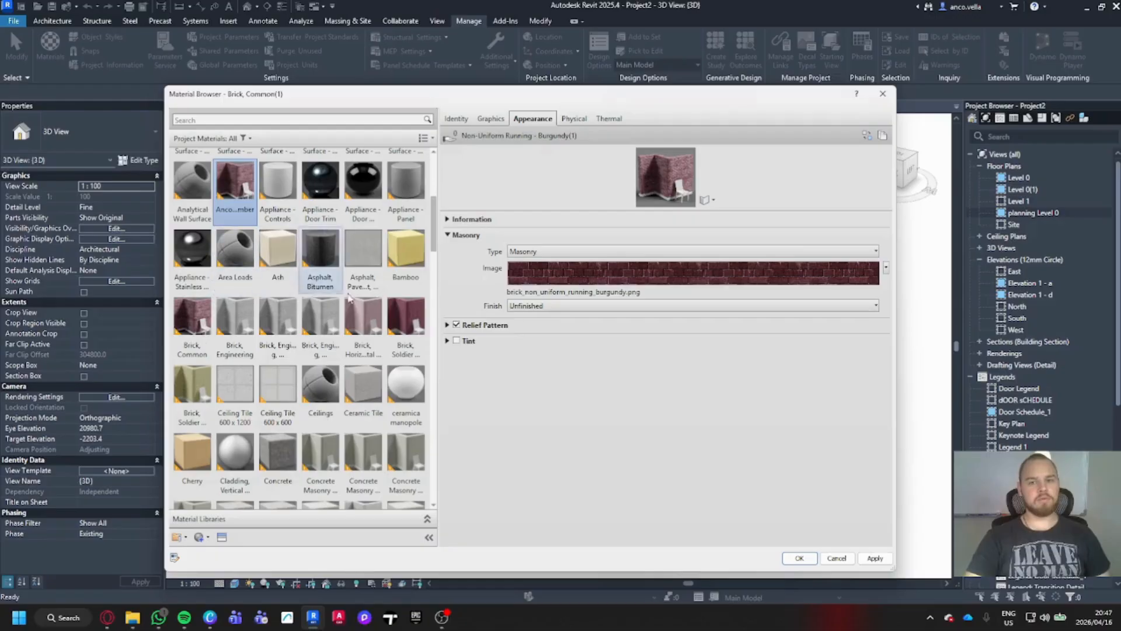
# - Set the Anco_Timber description to 'This is Wood....I swear' and its class to Timber
pyautogui.click(457, 120)
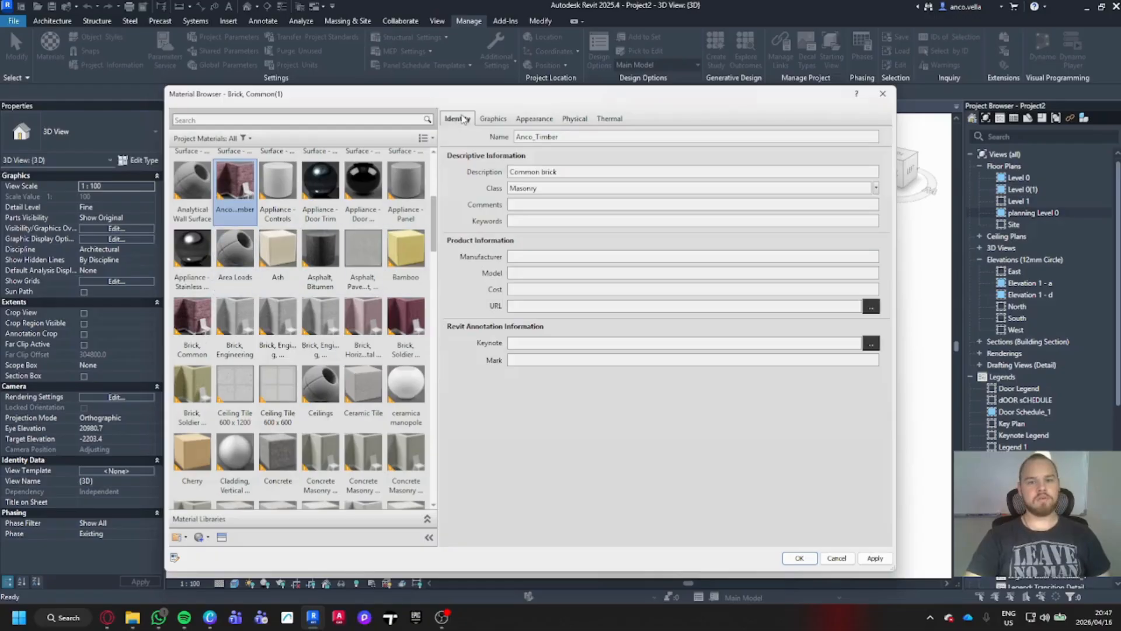
pyautogui.doubleClick(584, 137)
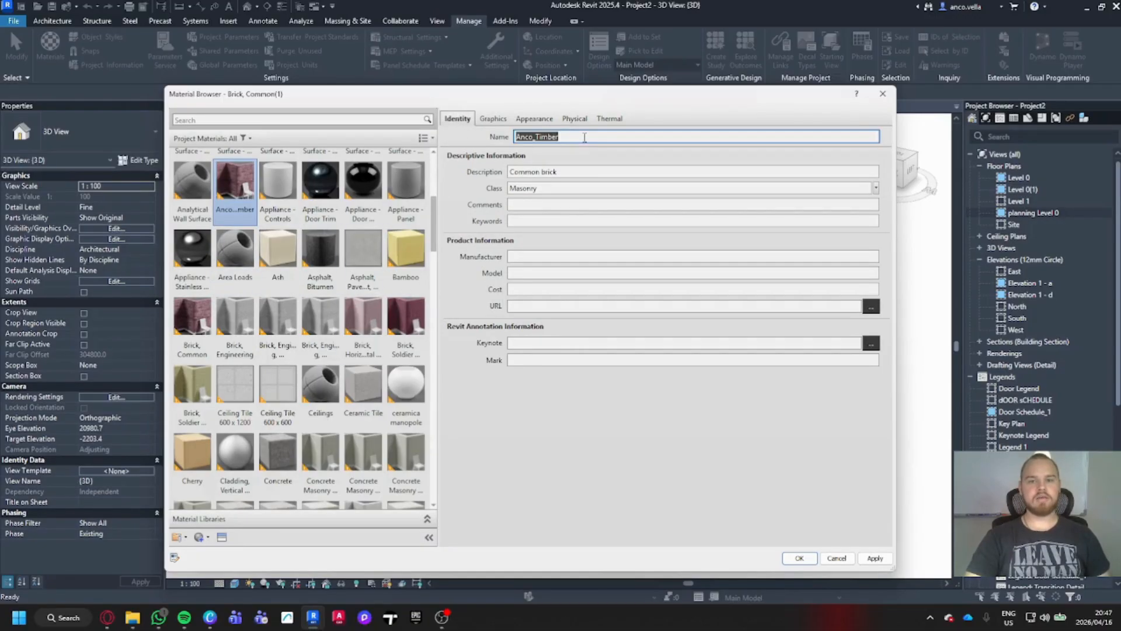
pyautogui.click(581, 170)
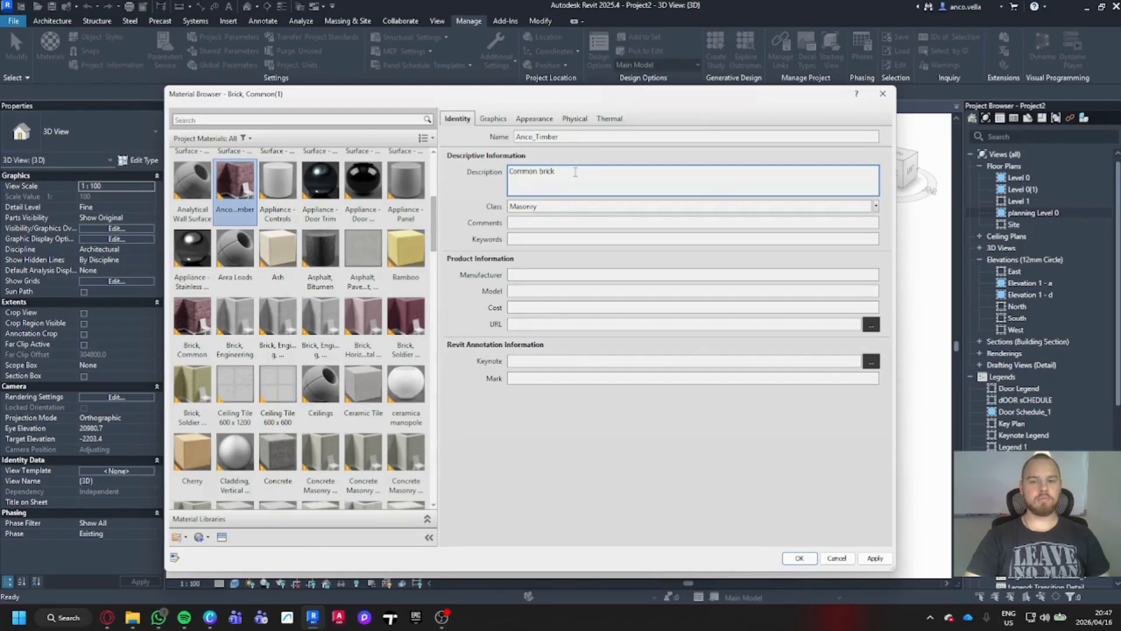
pyautogui.moveTo(557, 171); pyautogui.dragTo(508, 172)
pyautogui.press('BackSpace')
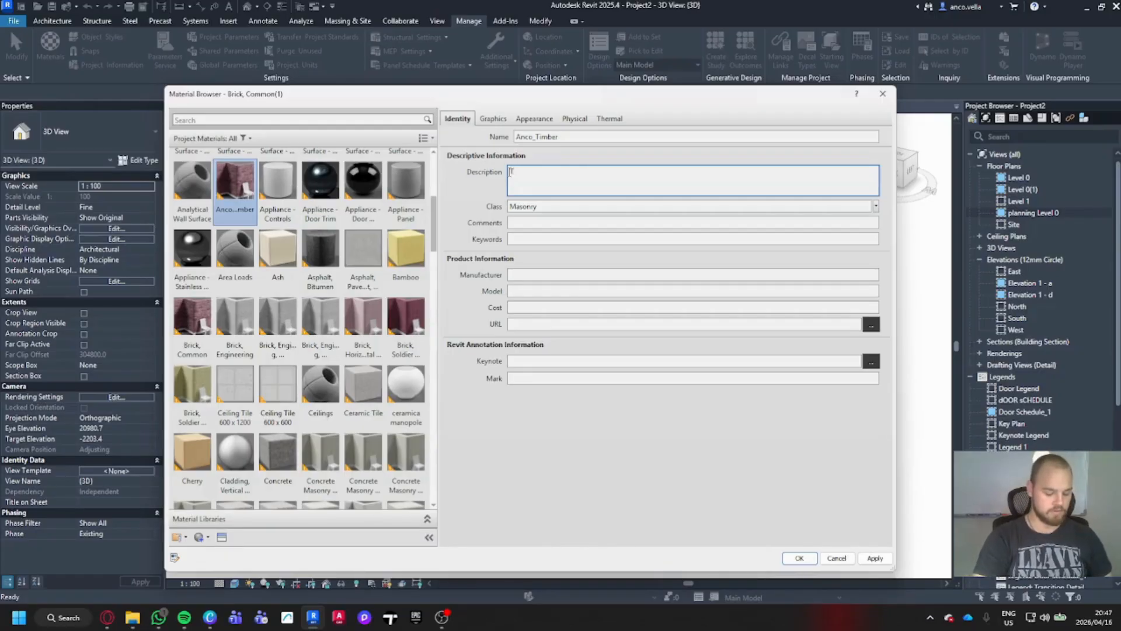
pyautogui.write('This is ')
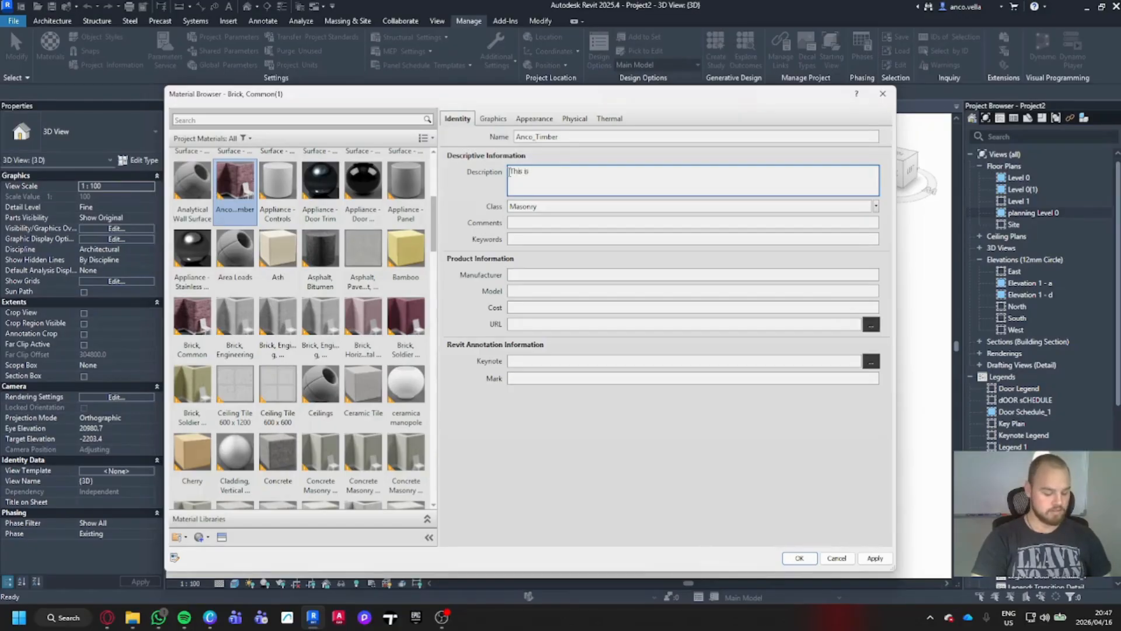
pyautogui.write('Wood....')
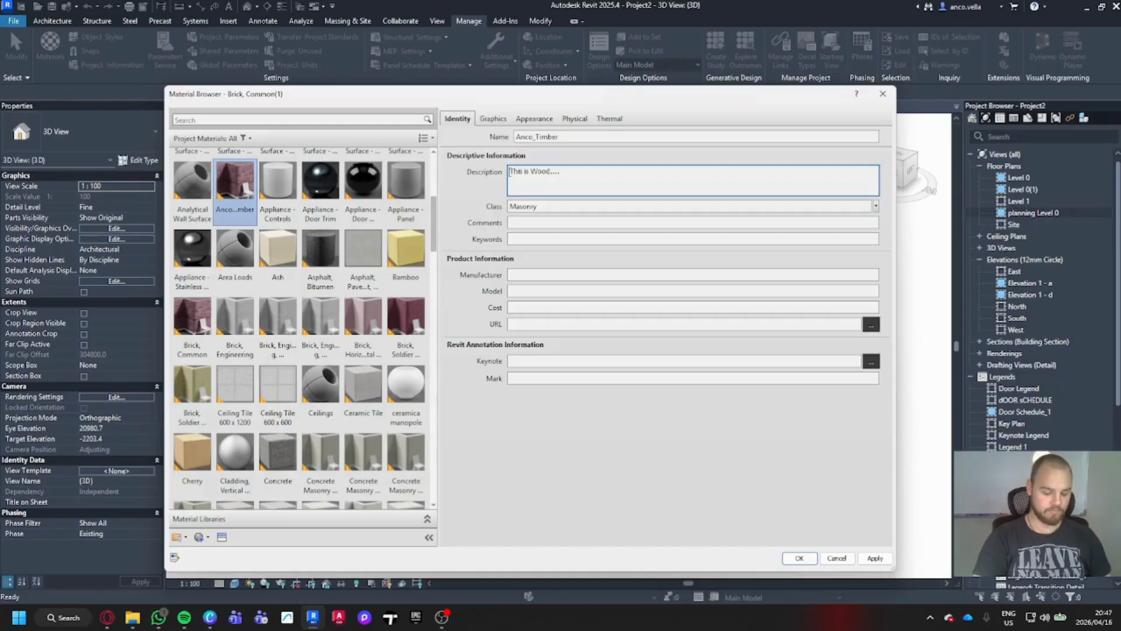
pyautogui.write('I swe')
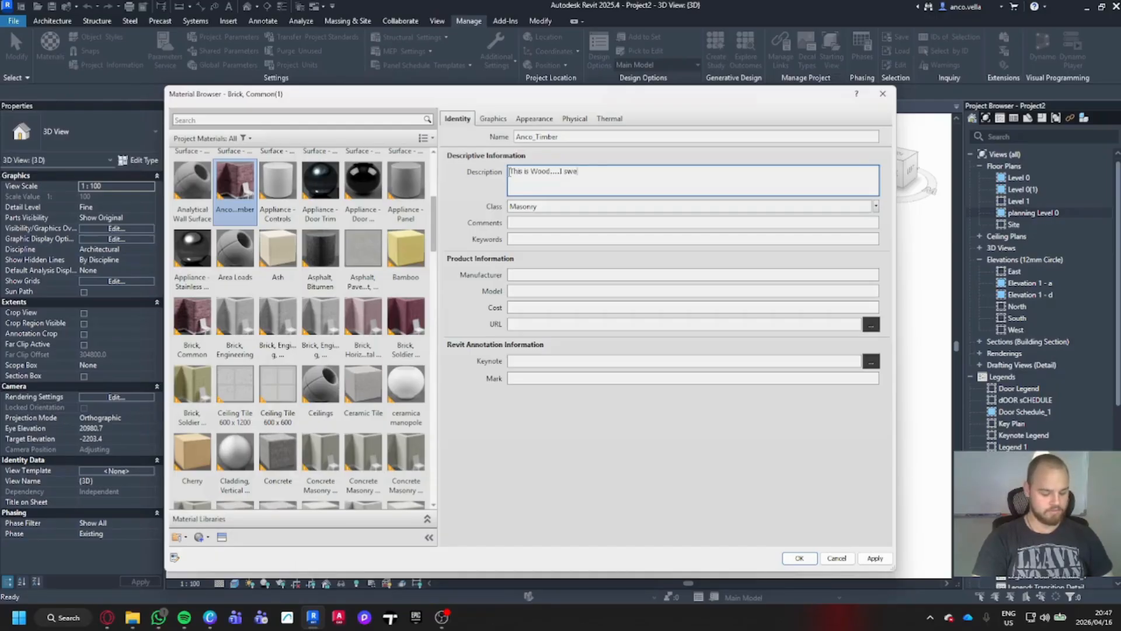
pyautogui.write('ar')
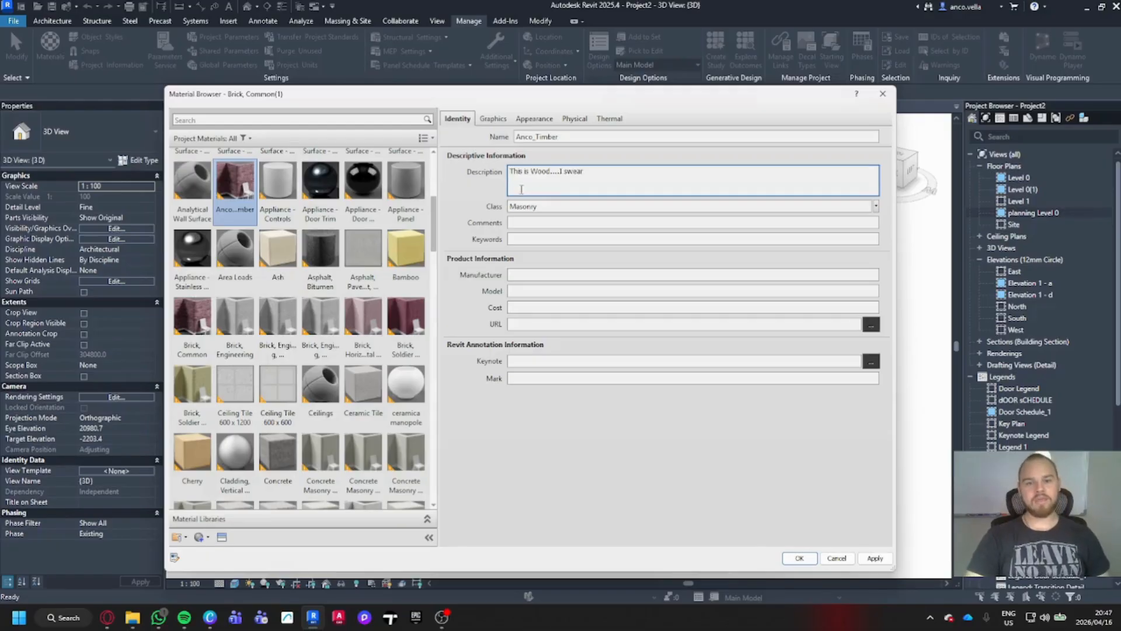
pyautogui.click(563, 204)
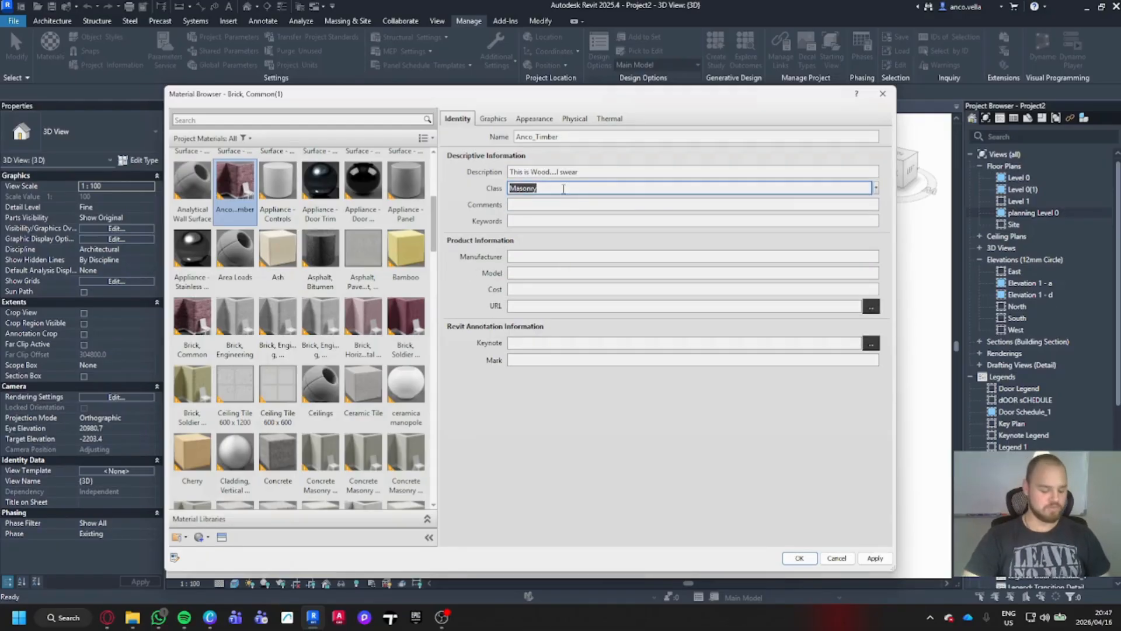
pyautogui.write('Timbe')
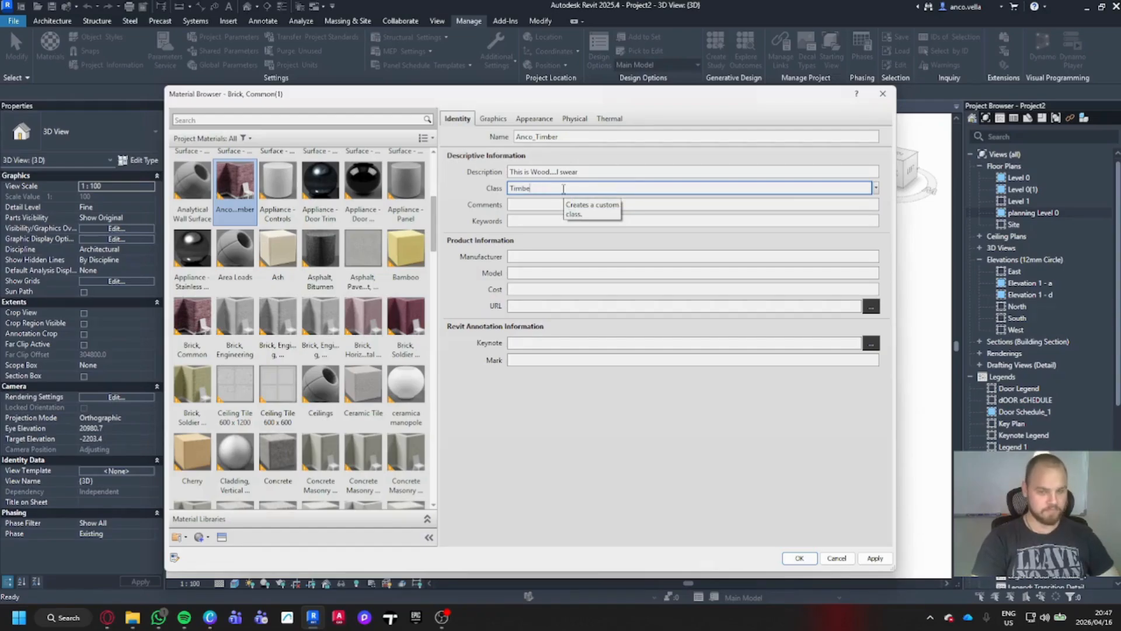
pyautogui.write('r')
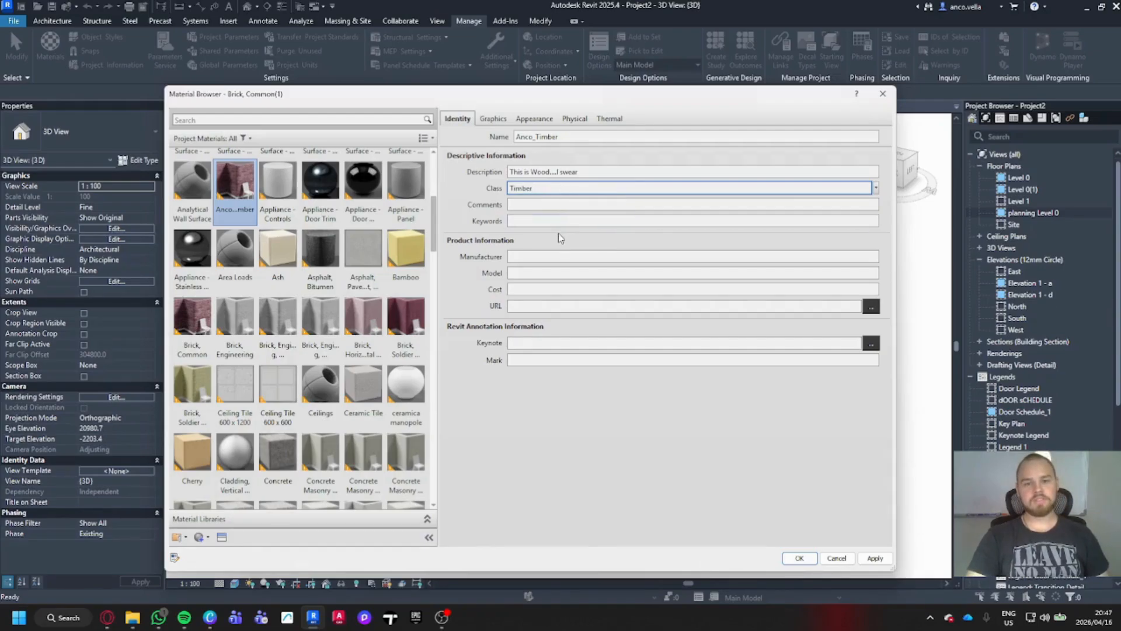
pyautogui.click(494, 120)
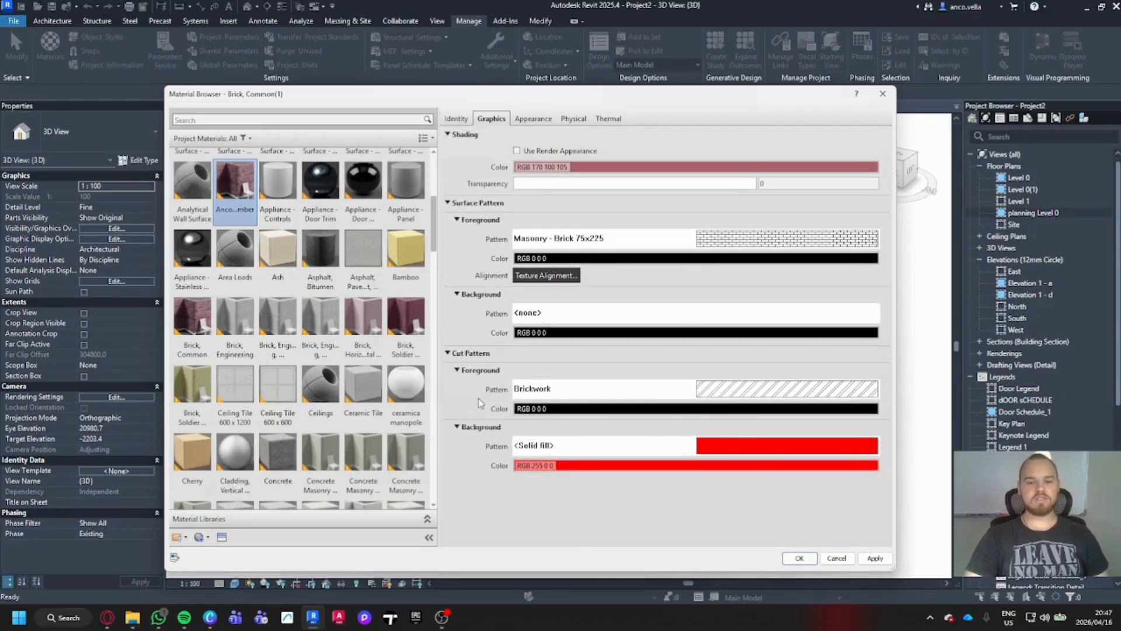
# - Set the cut pattern foreground to Wood_1
pyautogui.click(732, 391)
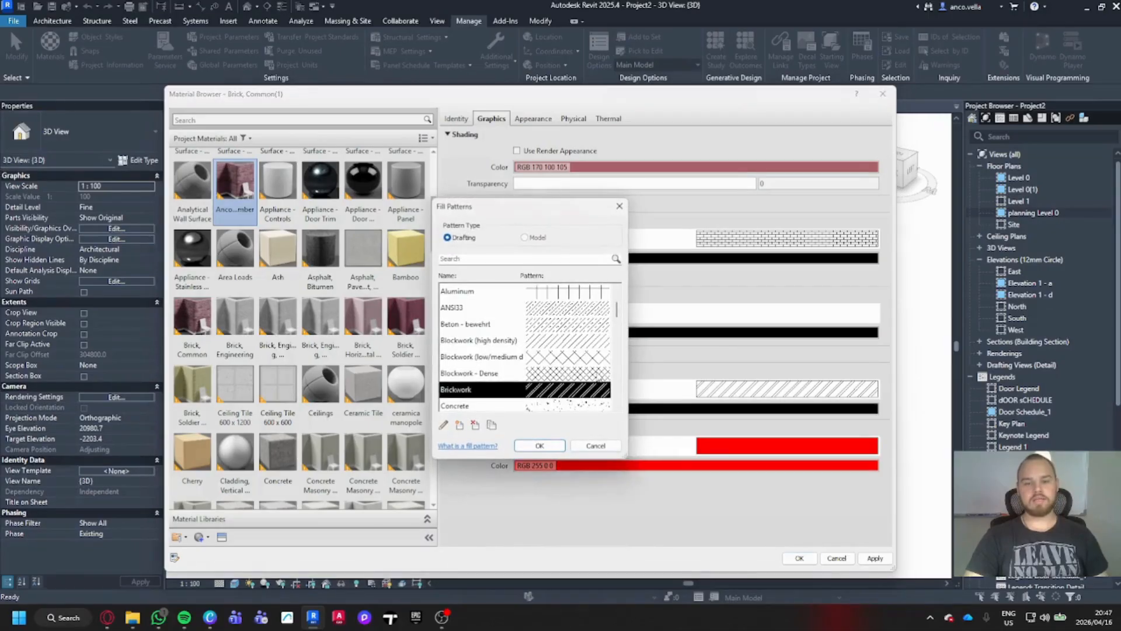
pyautogui.scroll(-10, 560, 356)
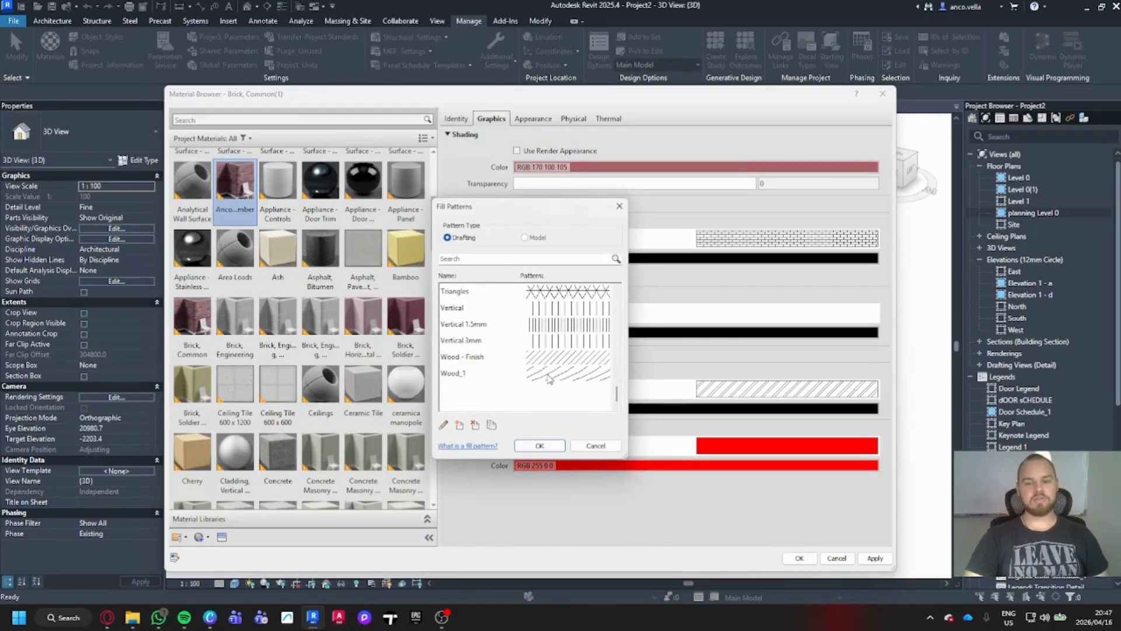
pyautogui.click(555, 376)
pyautogui.click(539, 446)
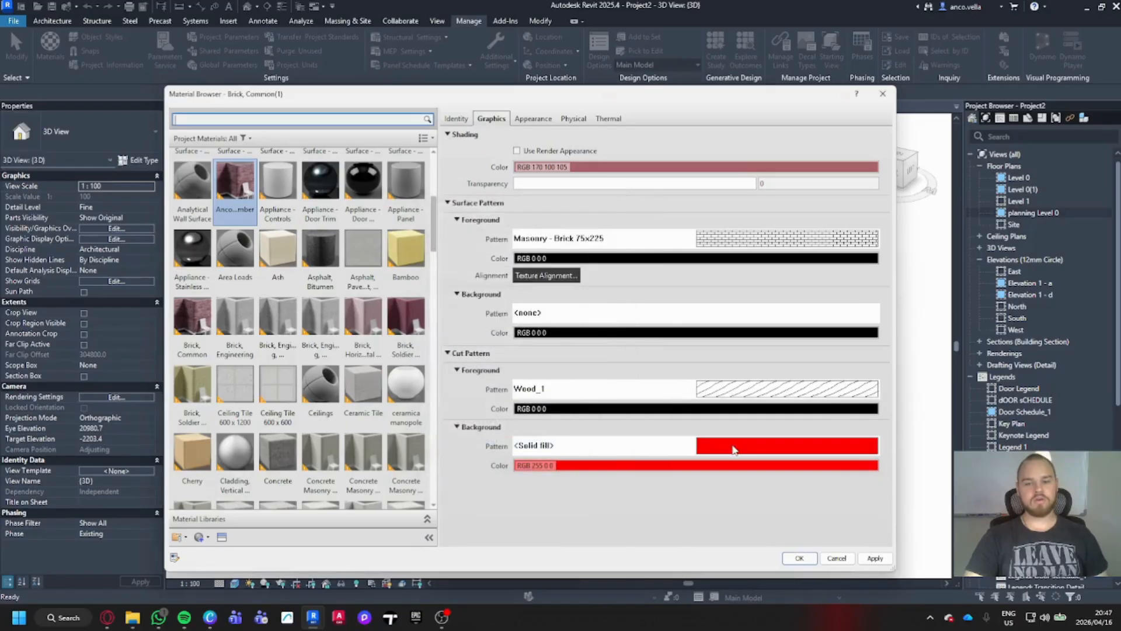
# - Give the cut pattern a solid yellow (RGB 255 255 0) background
pyautogui.click(737, 450)
pyautogui.click(539, 445)
pyautogui.click(682, 466)
pyautogui.click(423, 261)
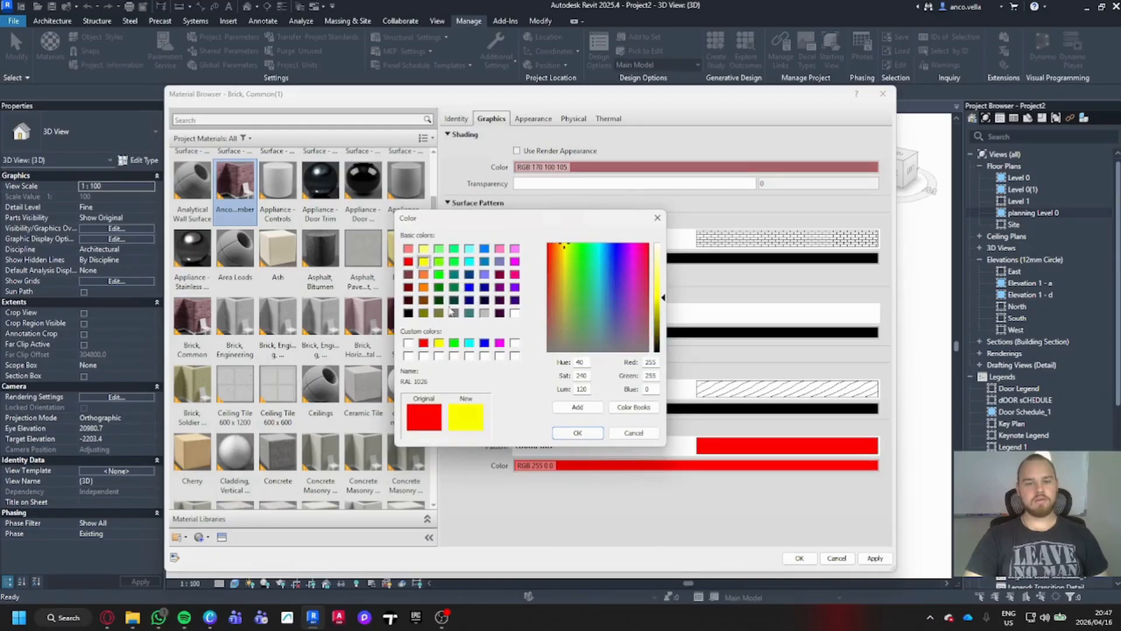
pyautogui.click(577, 433)
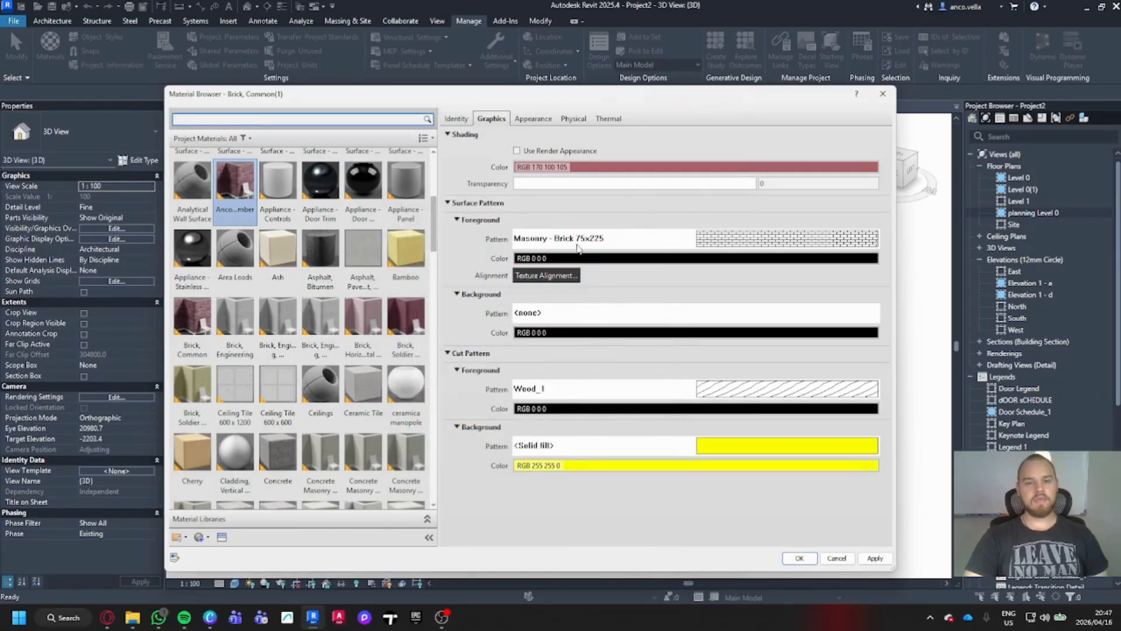
# - Set the surface foreground to the Wood Grain model pattern in grey RGB 192 192 192
pyautogui.click(735, 244)
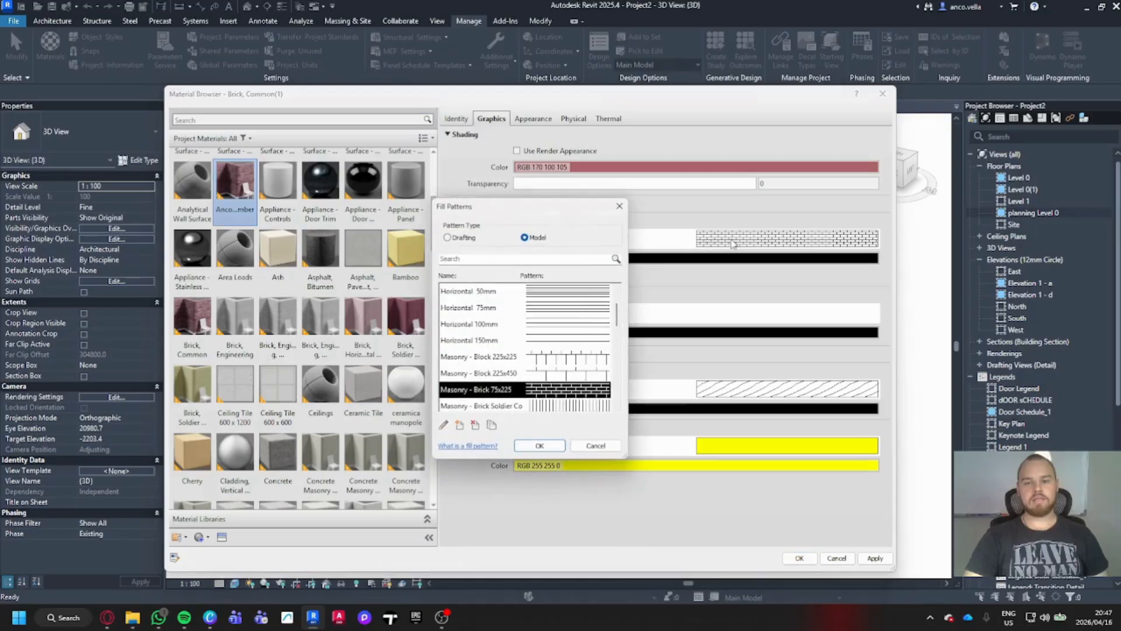
pyautogui.scroll(-3, 554, 345)
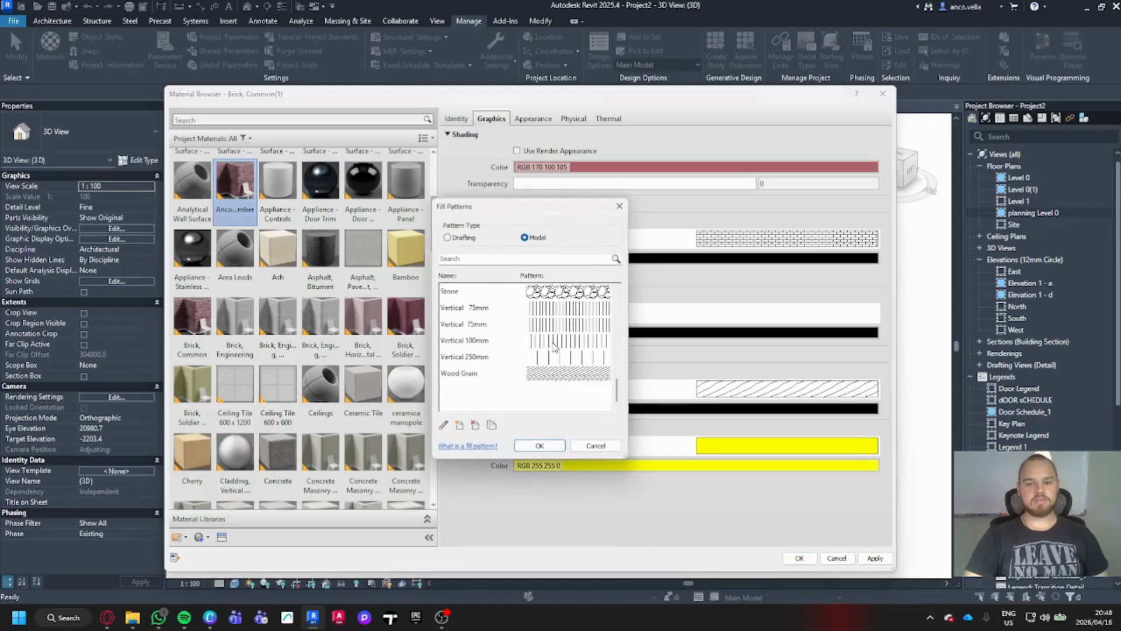
pyautogui.scroll(2, 568, 383)
pyautogui.scroll(-2, 568, 384)
pyautogui.click(566, 377)
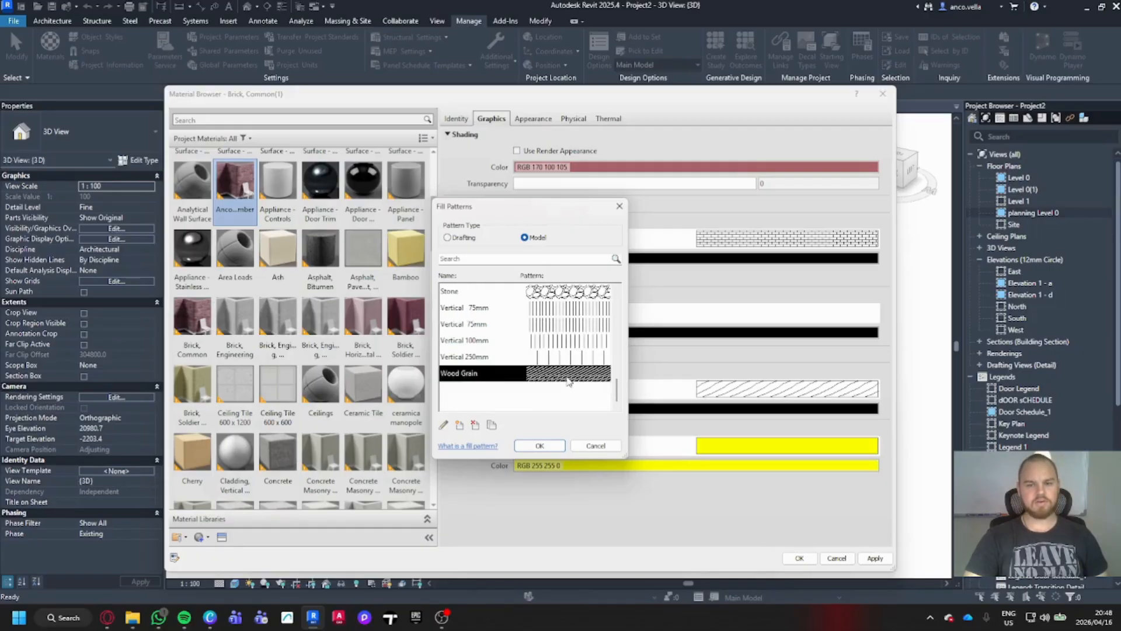
pyautogui.click(540, 445)
pyautogui.click(677, 258)
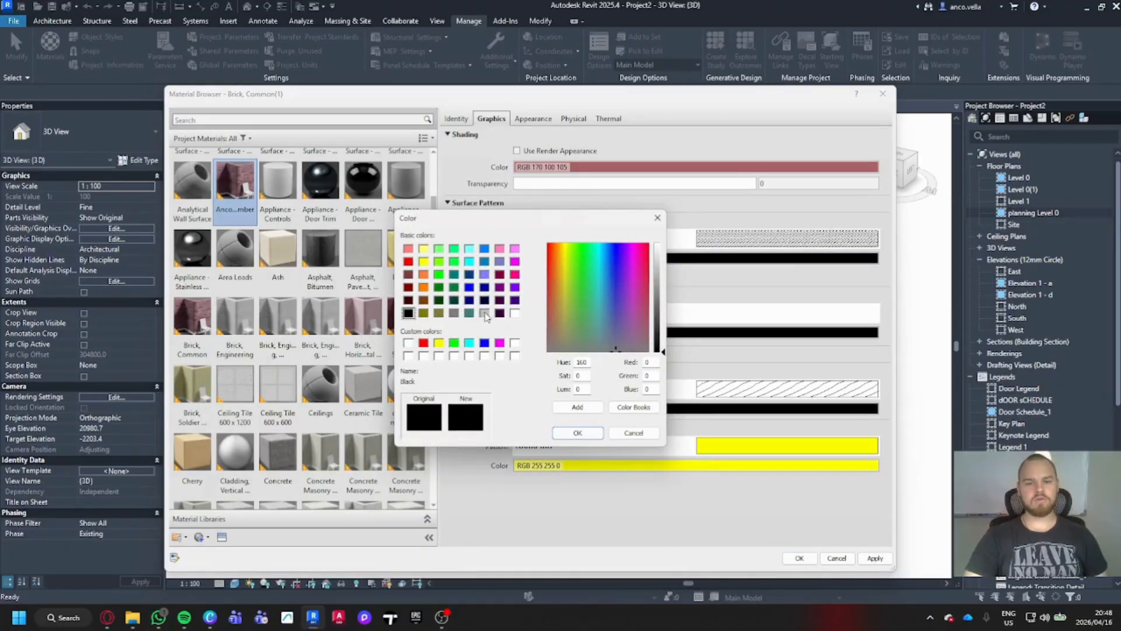
pyautogui.click(485, 314)
pyautogui.click(578, 434)
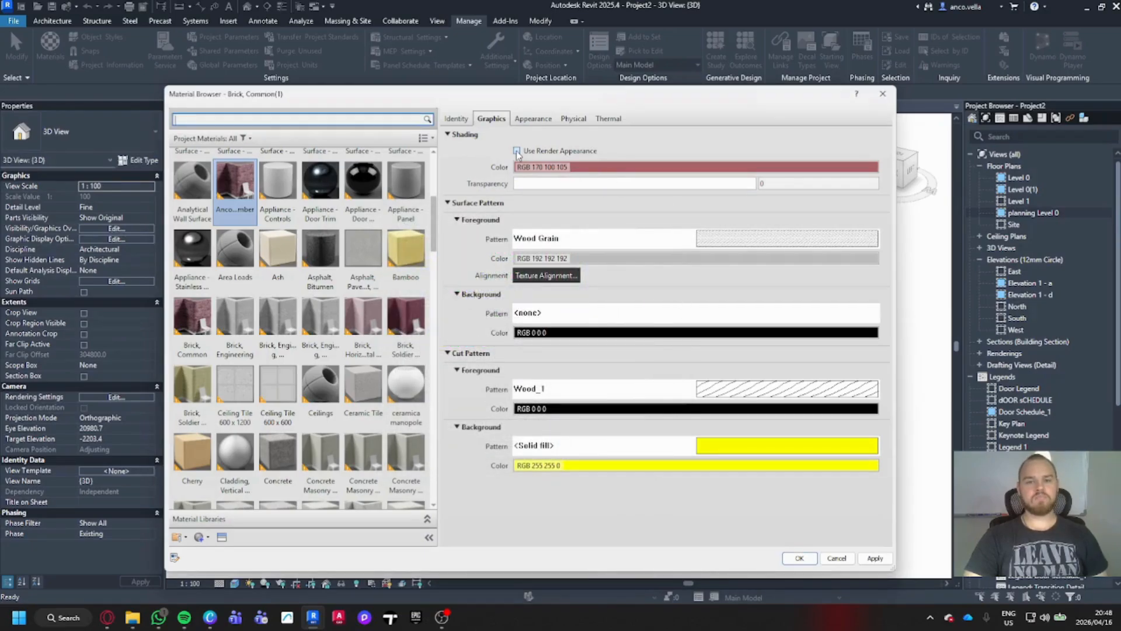
# - Change the shading colour from brick red to beige RGB 203 192 152
pyautogui.click(590, 169)
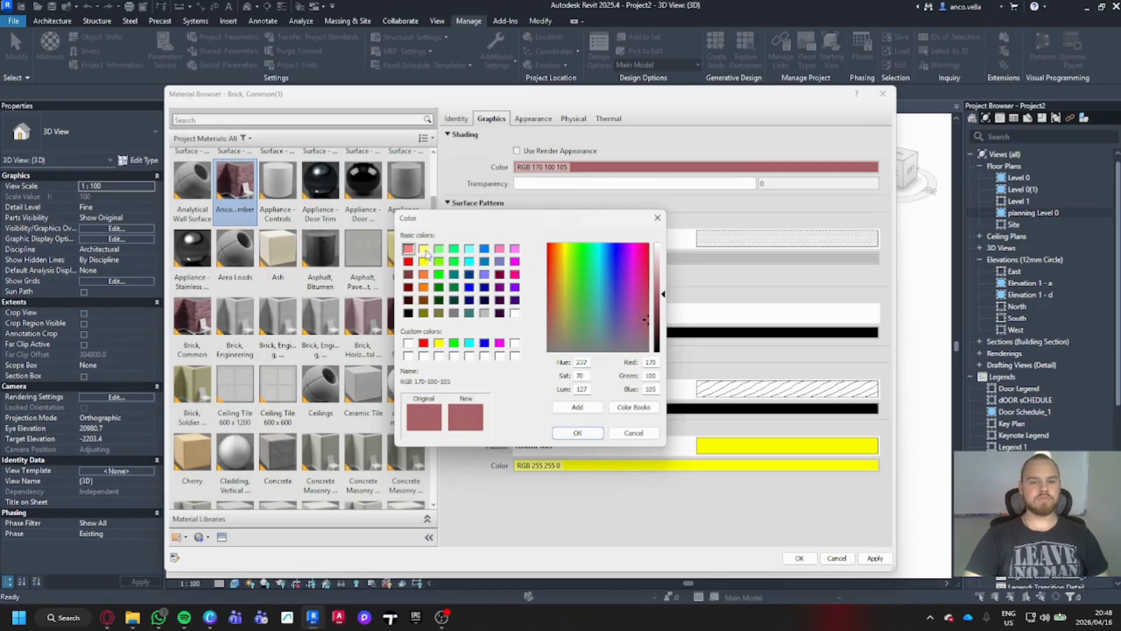
pyautogui.click(423, 248)
pyautogui.click(662, 268)
pyautogui.moveTo(662, 269); pyautogui.dragTo(662, 261)
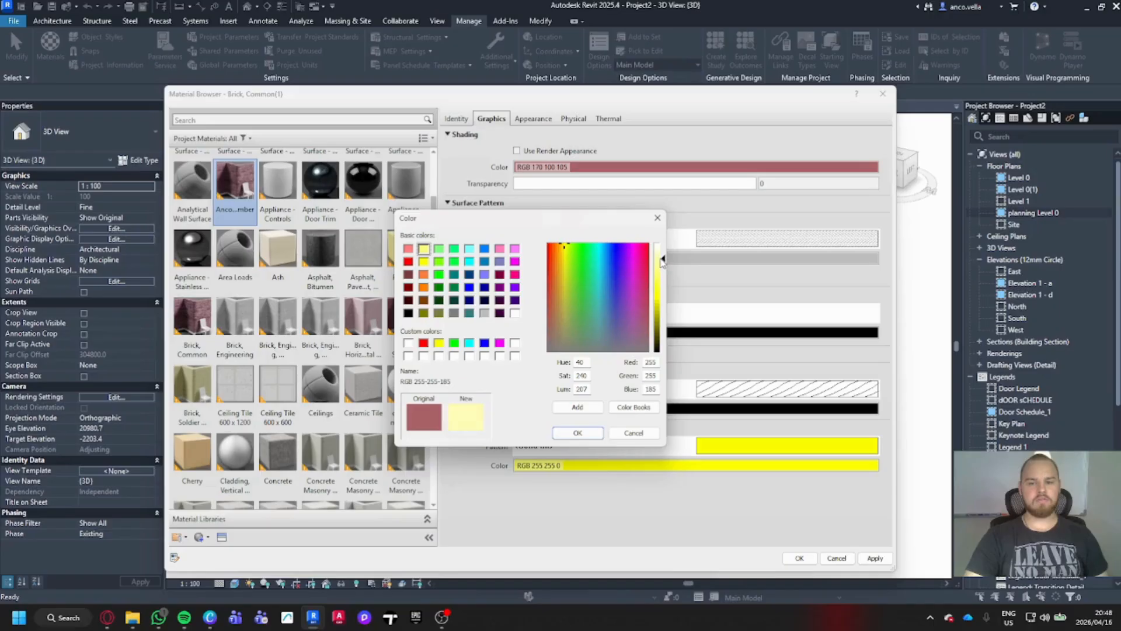
pyautogui.click(408, 274)
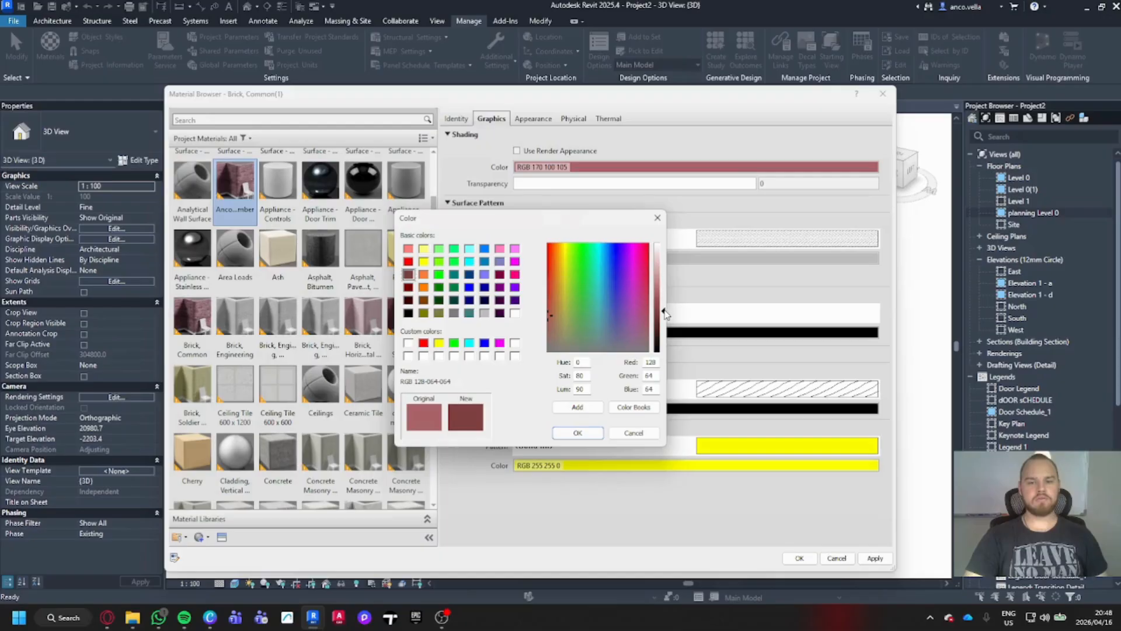
pyautogui.moveTo(665, 314); pyautogui.dragTo(664, 257)
pyautogui.click(548, 316)
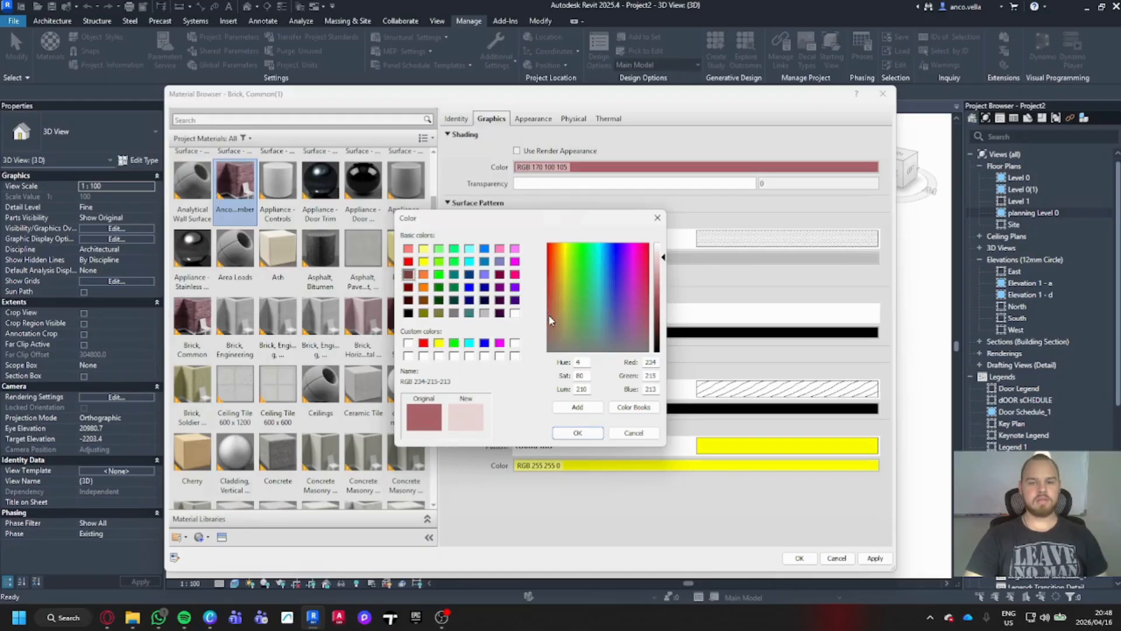
pyautogui.moveTo(548, 315); pyautogui.dragTo(560, 314)
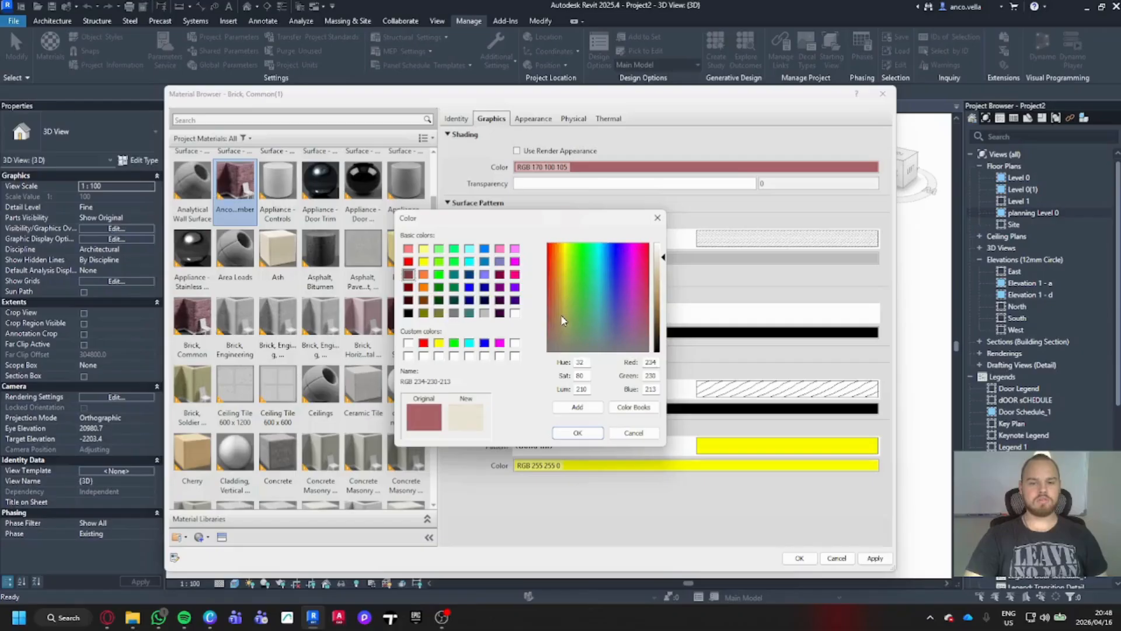
pyautogui.moveTo(664, 257); pyautogui.dragTo(664, 280)
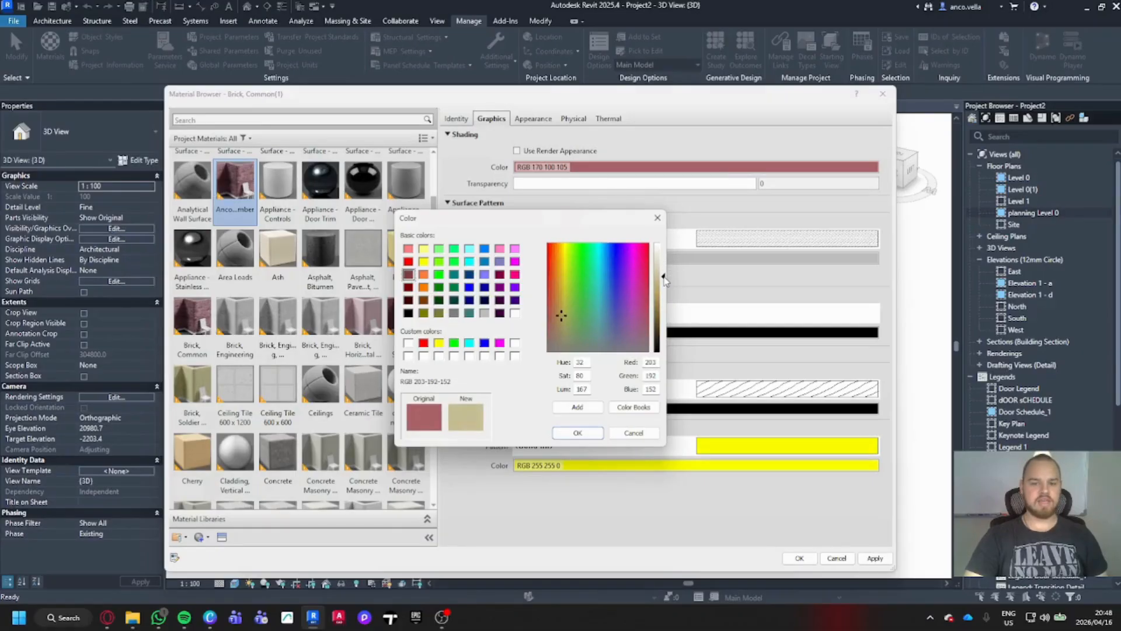
pyautogui.click(578, 434)
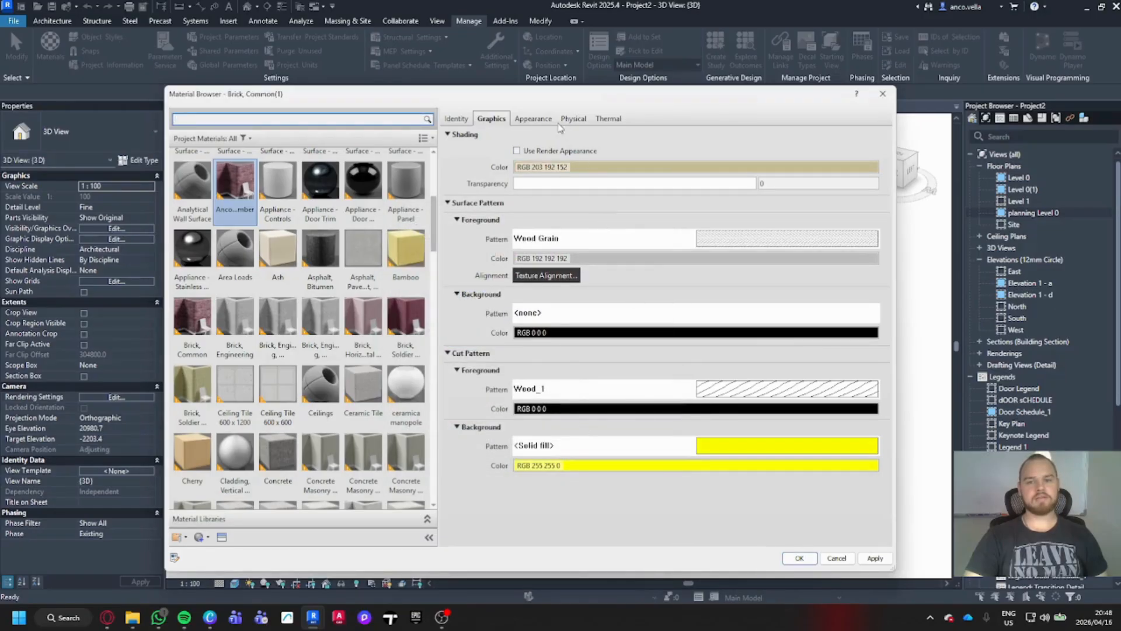
# - Open the Texture Editor for the burgundy brick masonry image through Edit Image
pyautogui.click(533, 119)
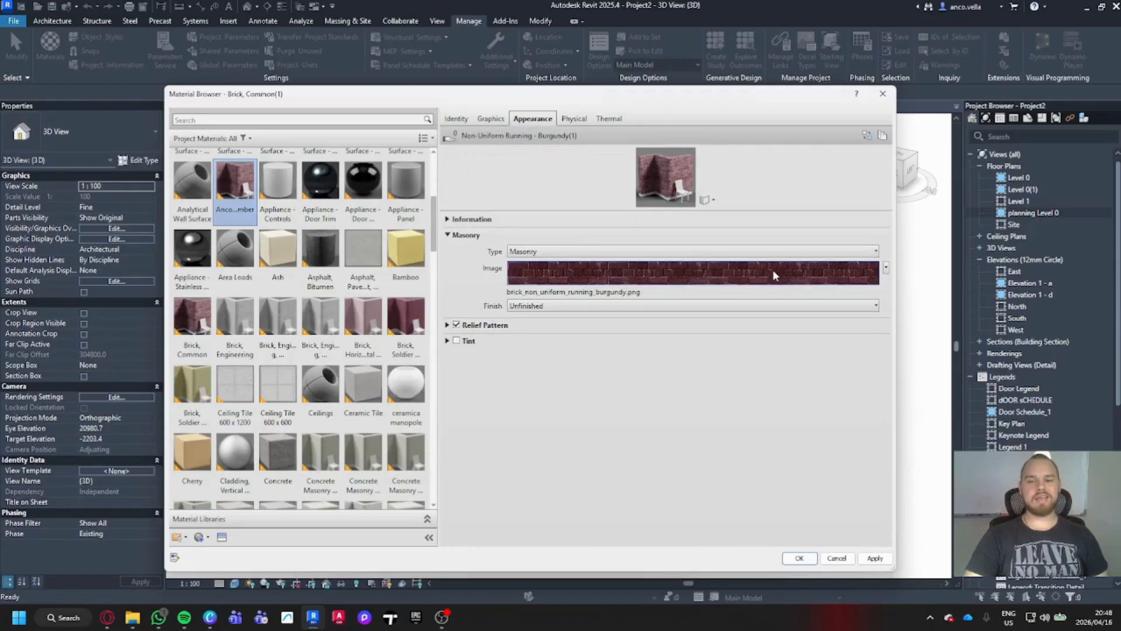
pyautogui.click(695, 268)
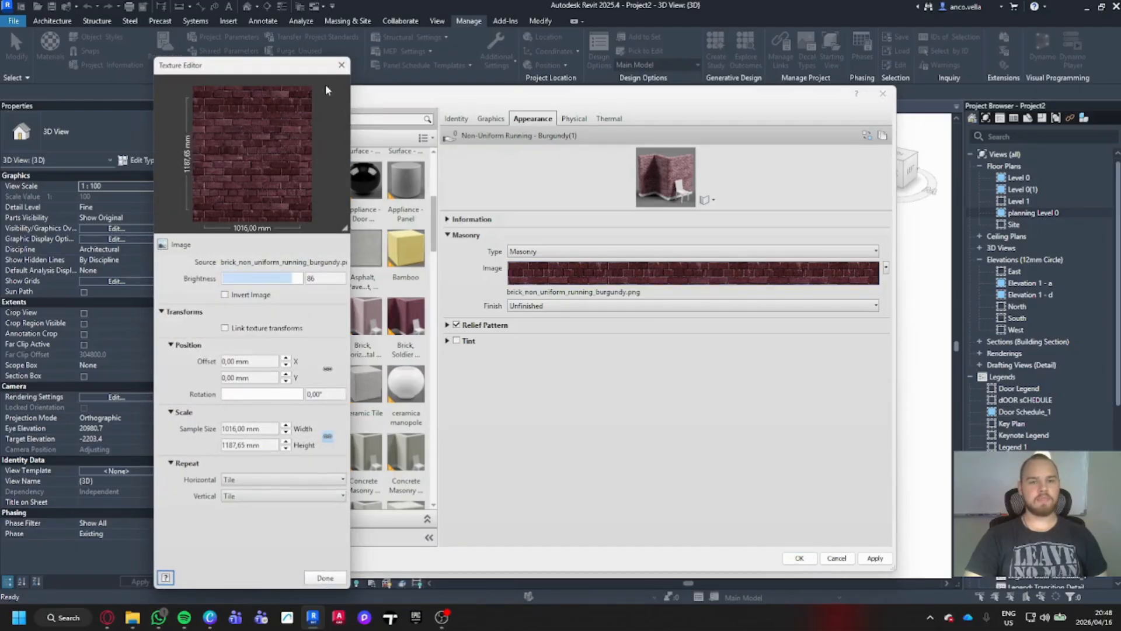
pyautogui.click(341, 65)
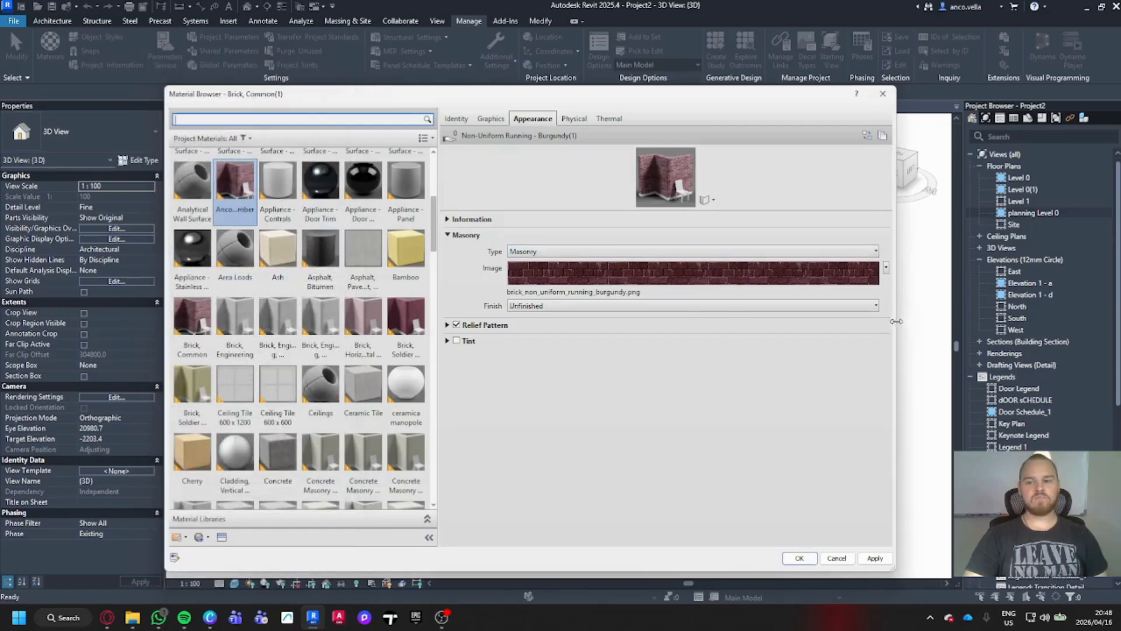
pyautogui.click(886, 267)
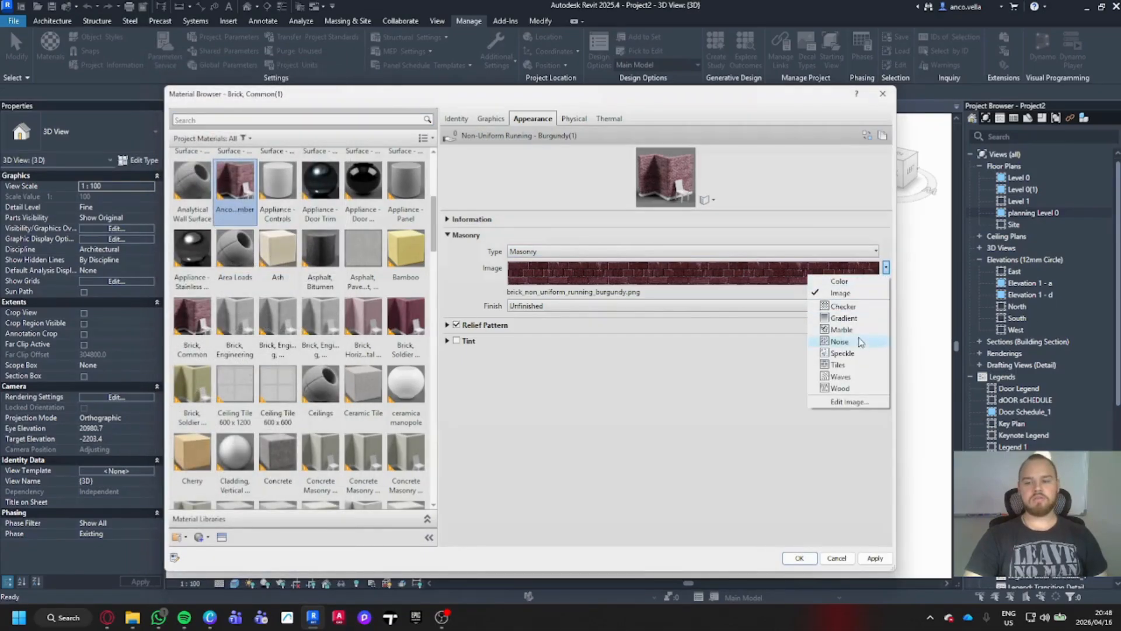
pyautogui.click(851, 402)
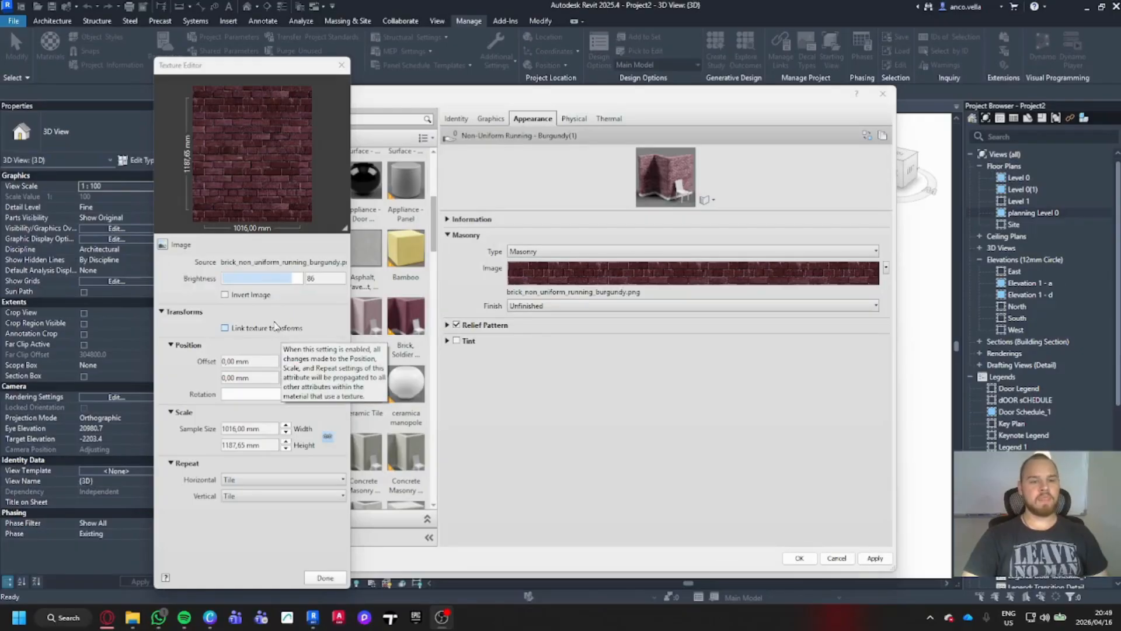
# - Replace the masonry image source with Wood material_1.jpg from the Downloads folder
pyautogui.click(294, 262)
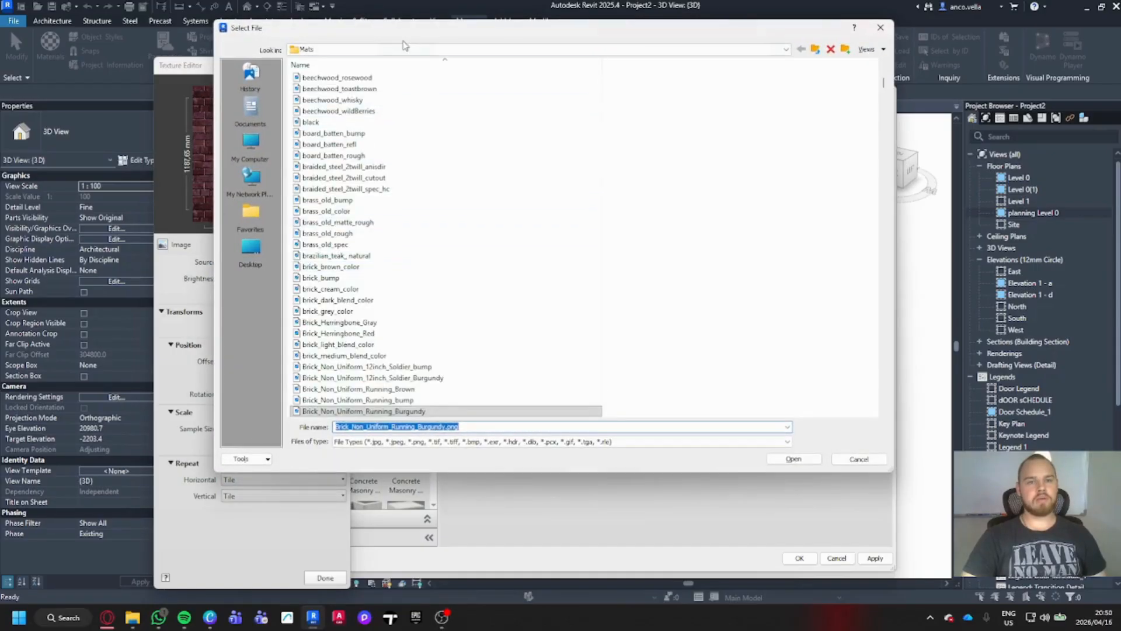
pyautogui.moveTo(408, 32); pyautogui.dragTo(435, 101)
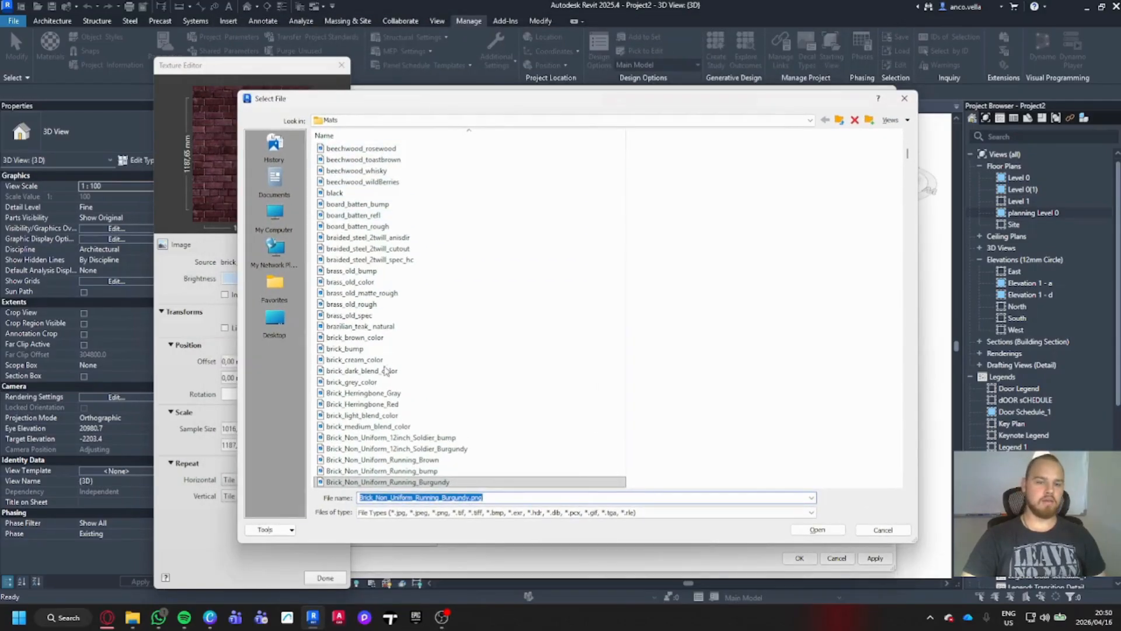
pyautogui.scroll(5, 379, 434)
pyautogui.scroll(8, 378, 433)
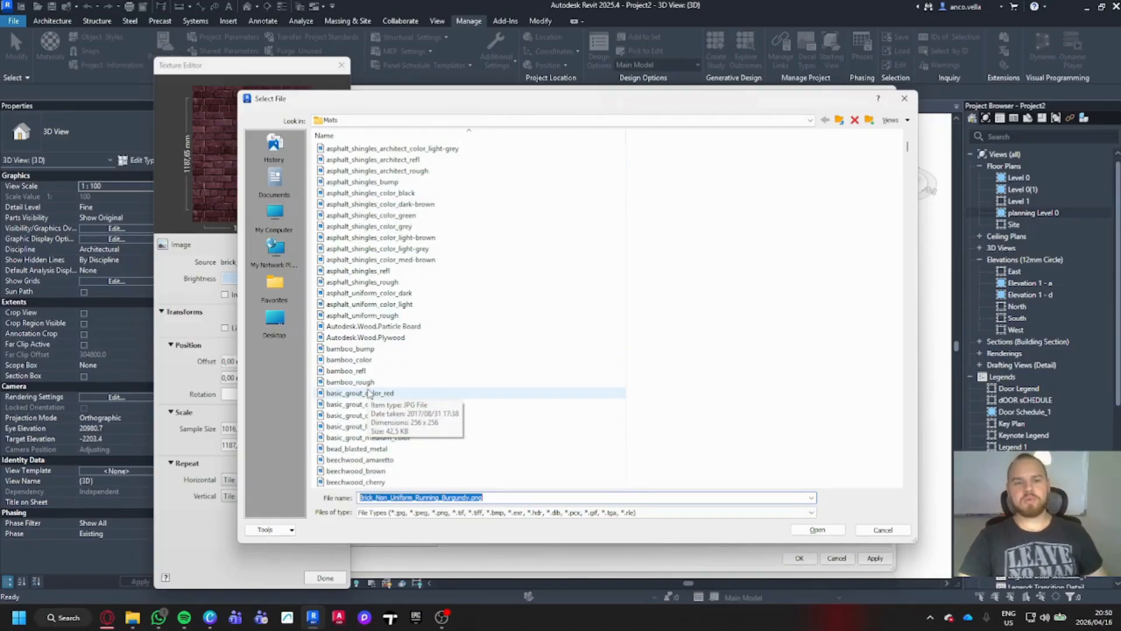
pyautogui.press('super')
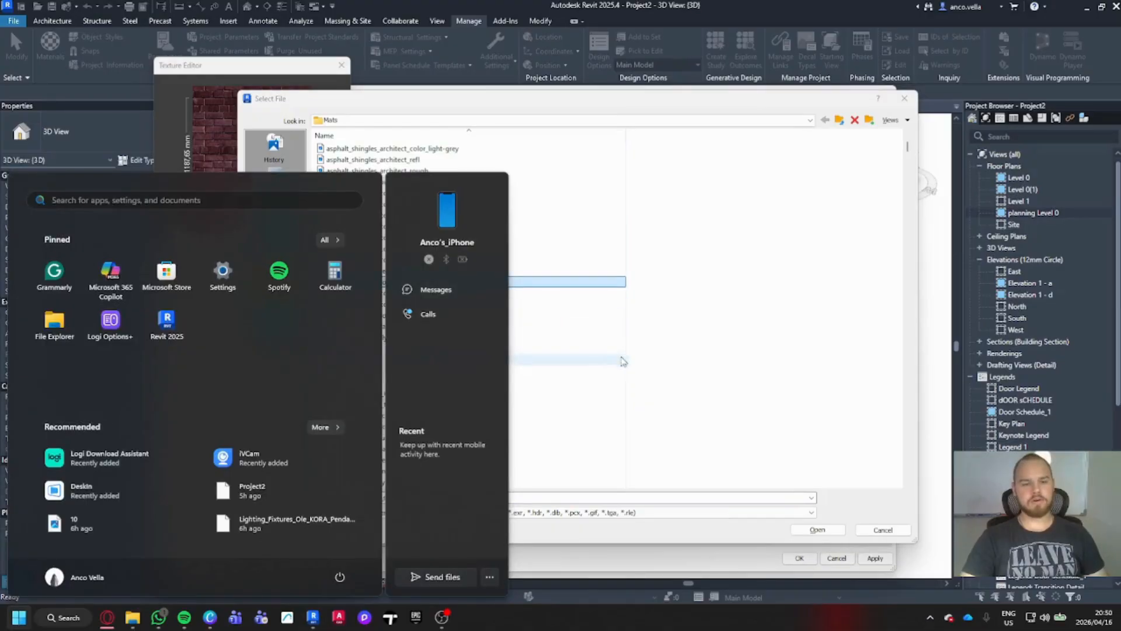
pyautogui.press('super')
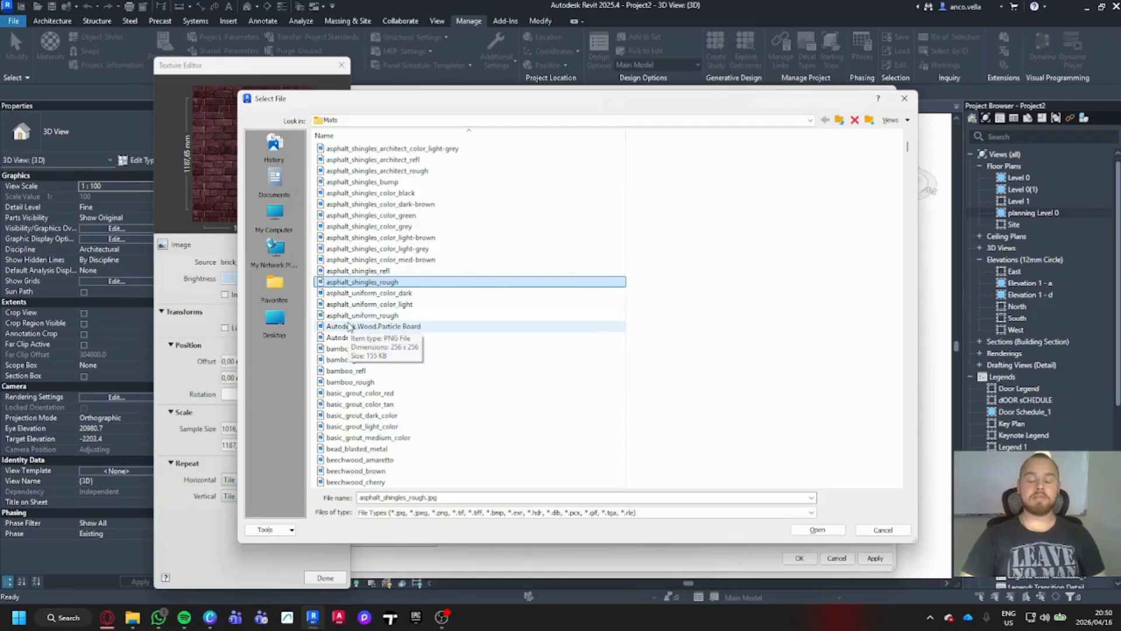
pyautogui.click(276, 325)
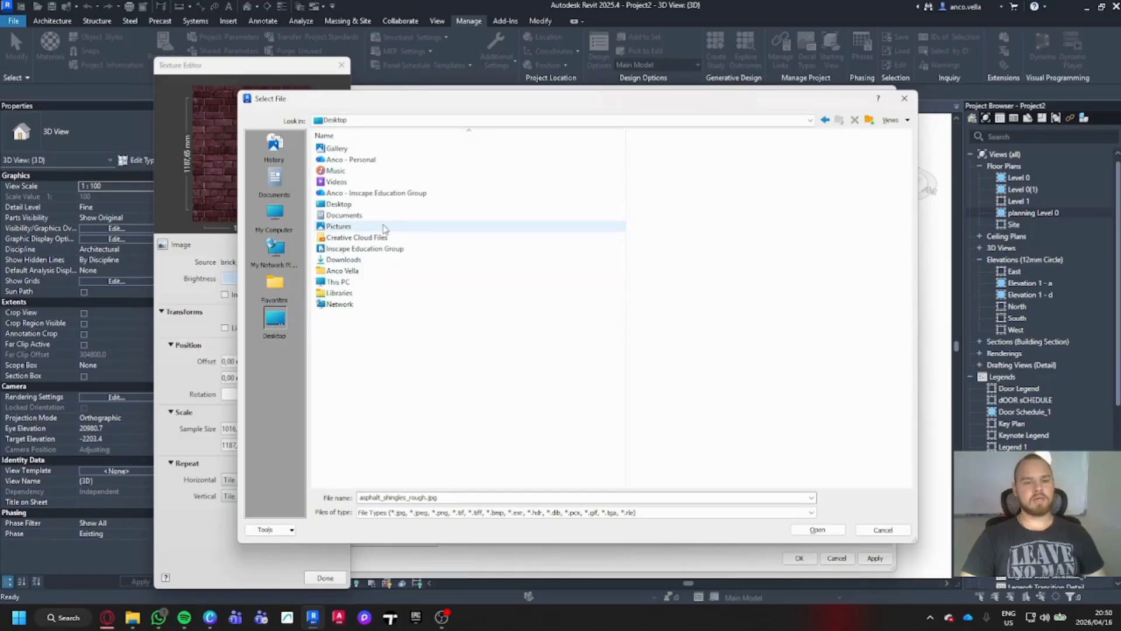
pyautogui.click(367, 261)
pyautogui.doubleClick(367, 260)
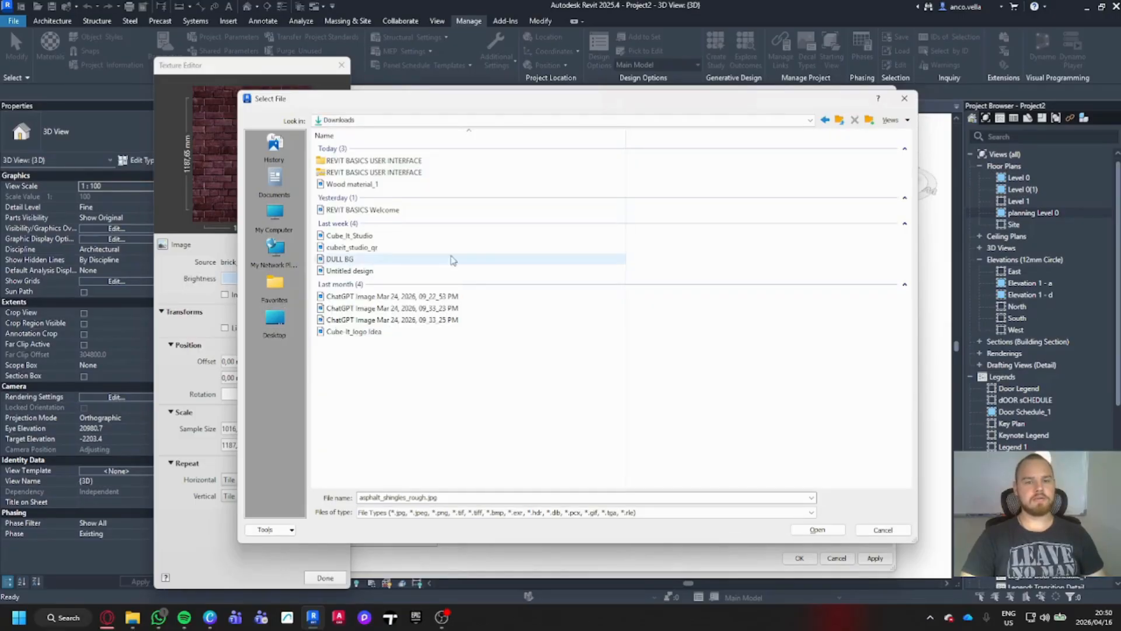
pyautogui.click(439, 186)
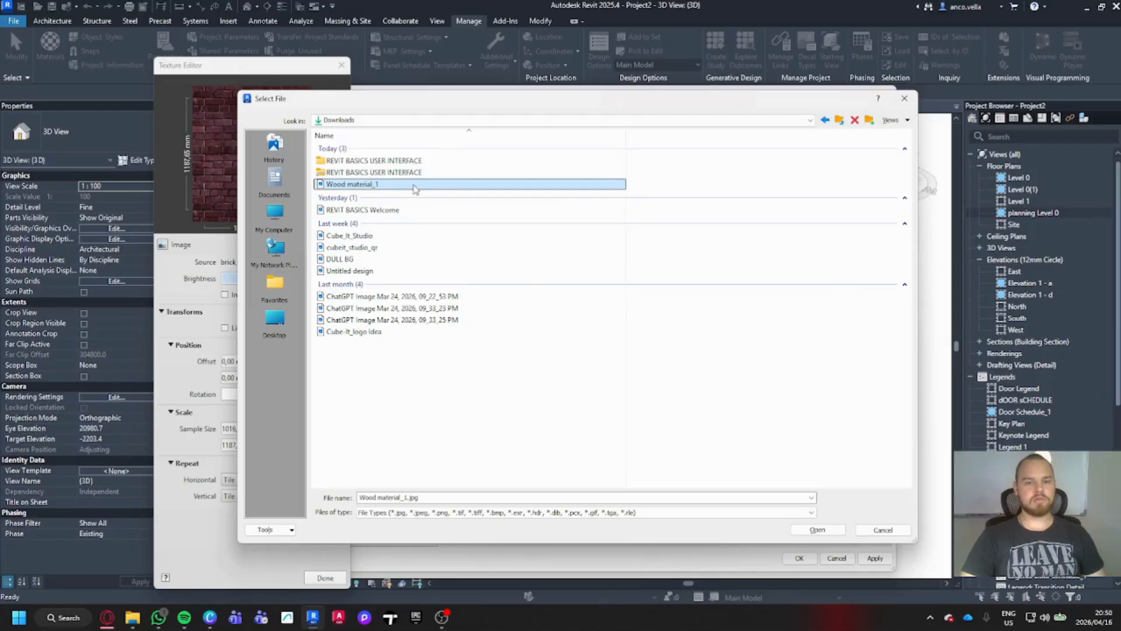
pyautogui.click(820, 532)
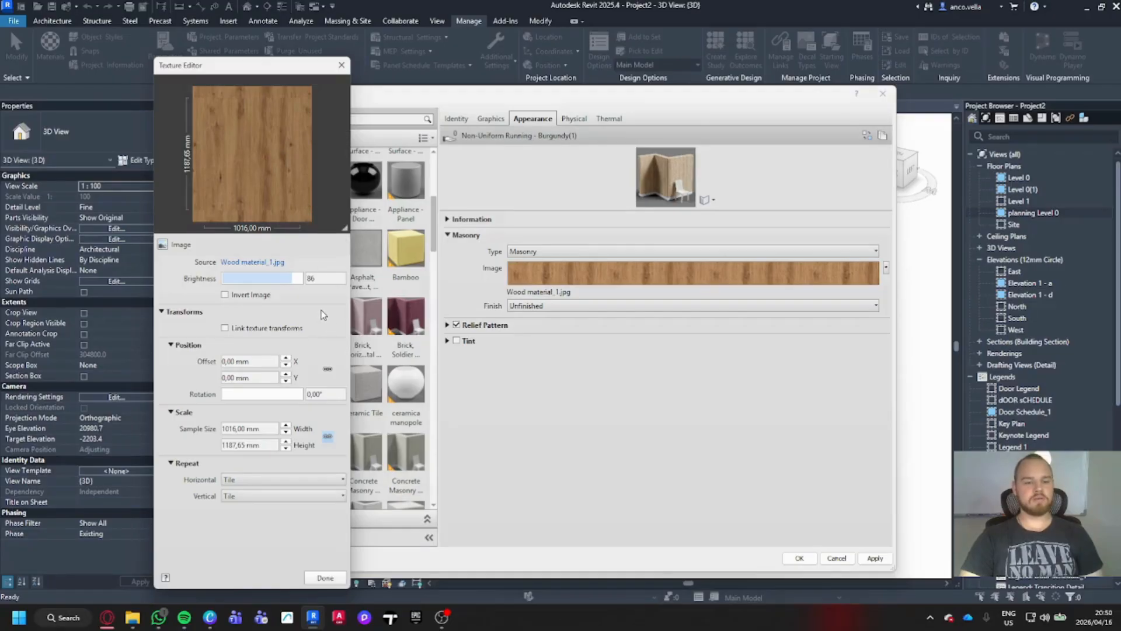
# - Keep the Masonry type and set the material's finish to Matte
pyautogui.click(325, 578)
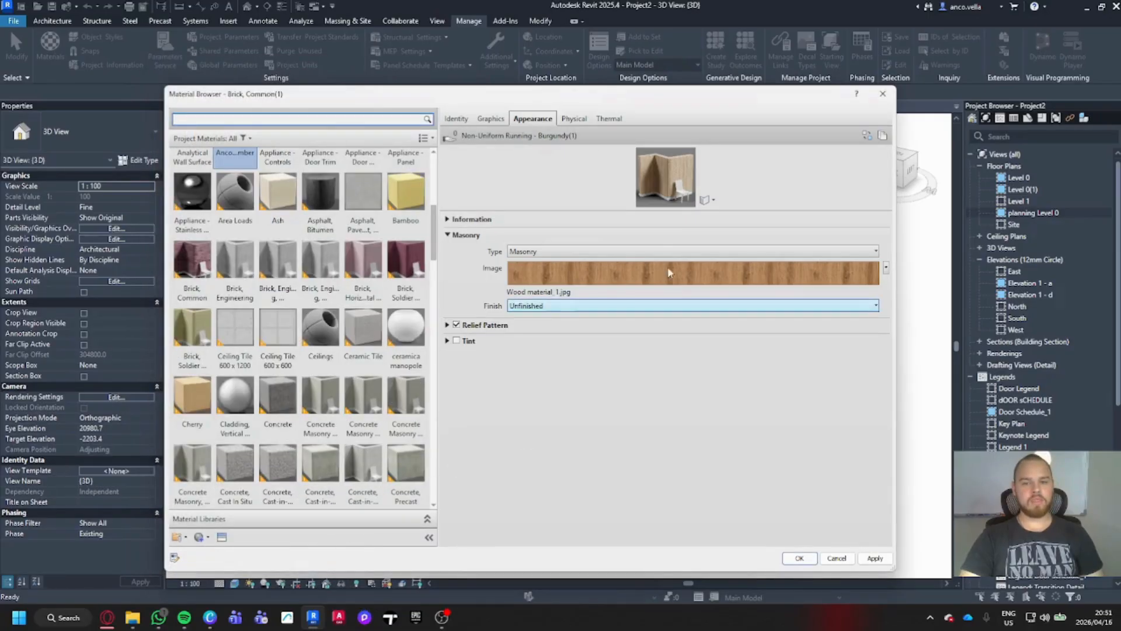
pyautogui.click(876, 251)
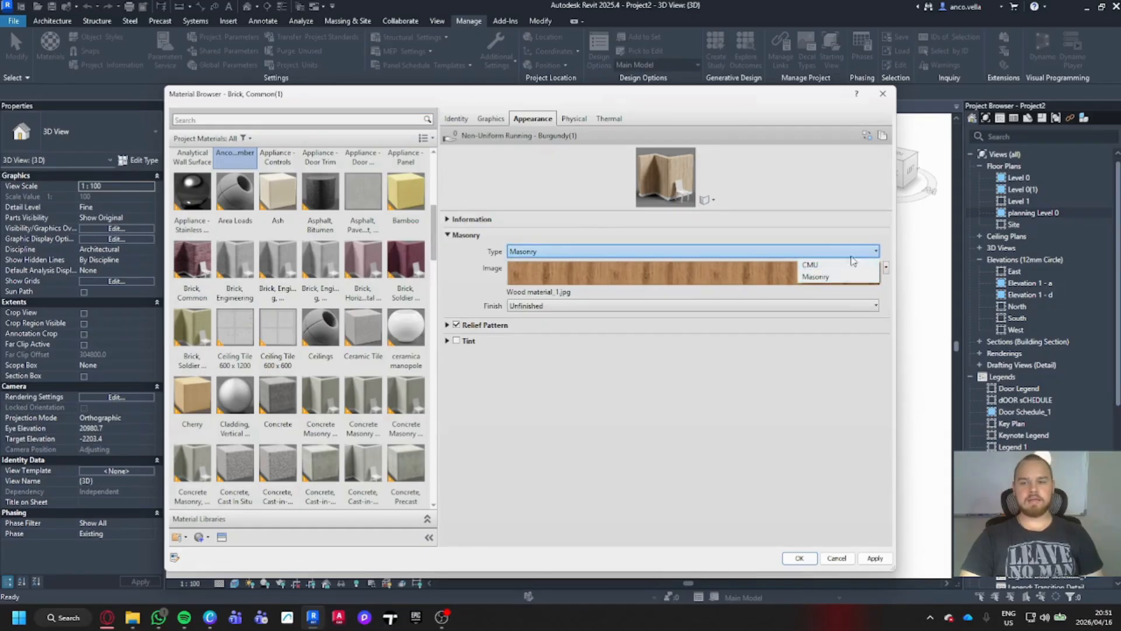
pyautogui.click(878, 251)
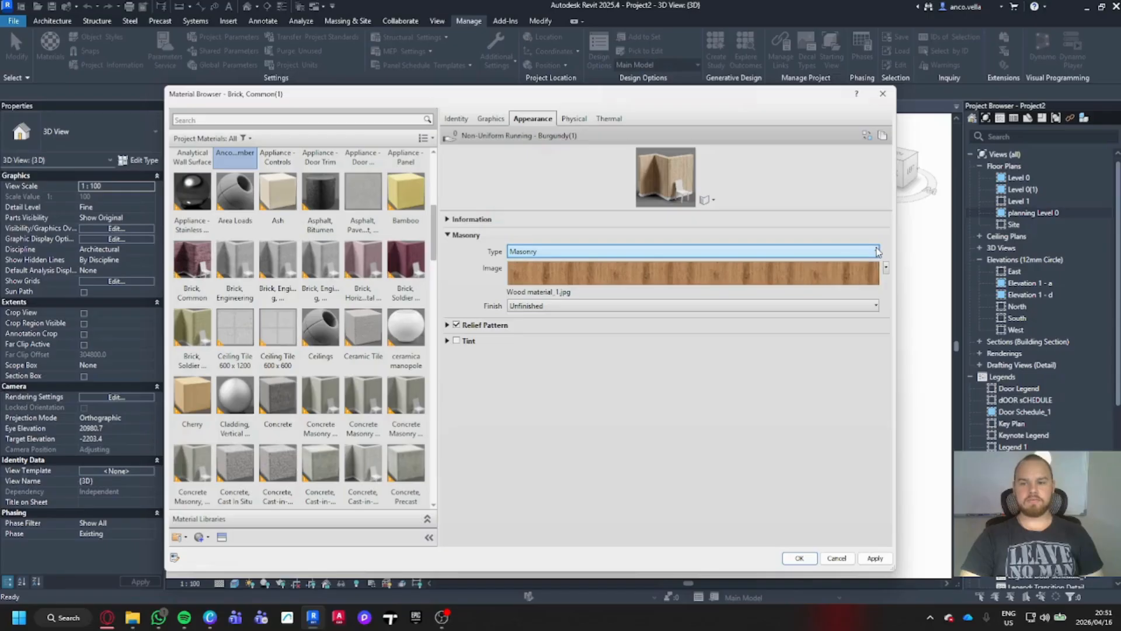
pyautogui.click(713, 307)
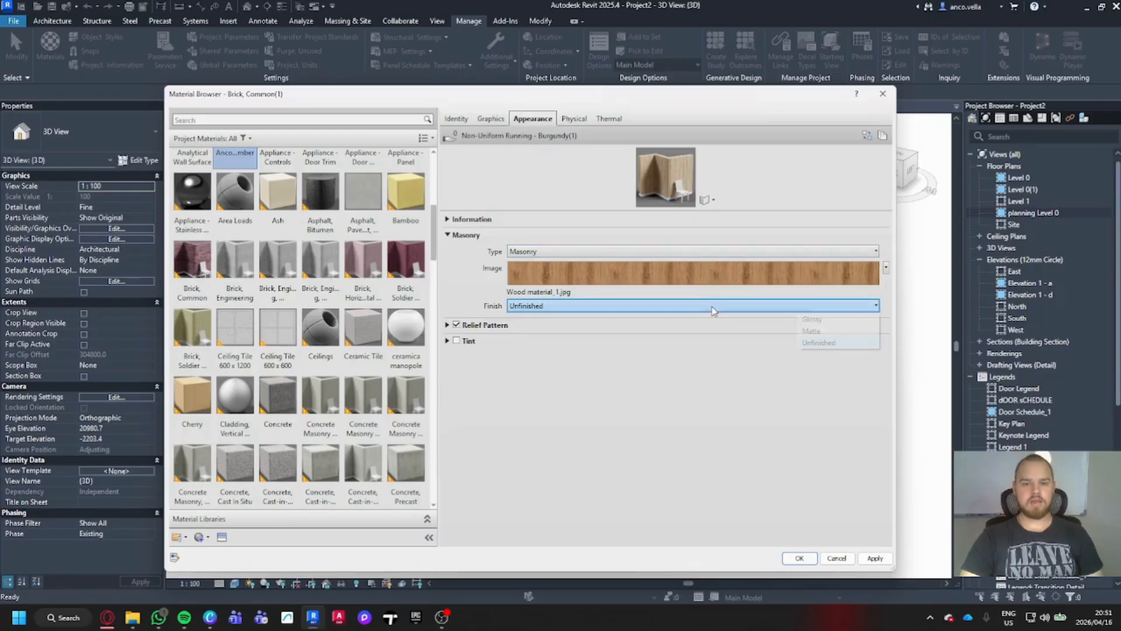
pyautogui.click(831, 332)
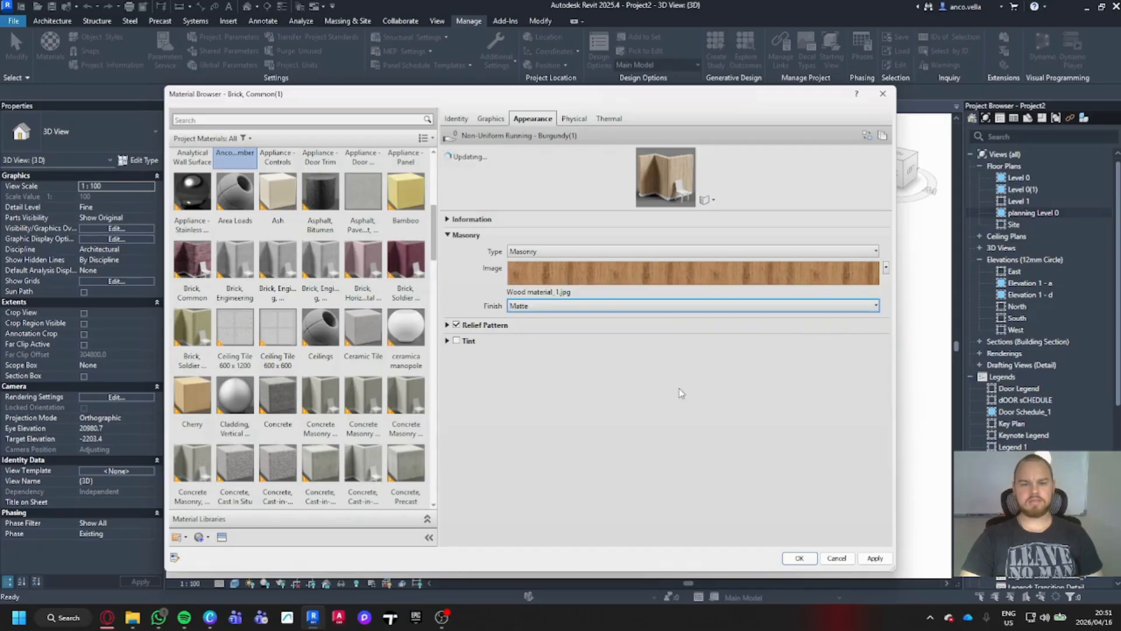
# - Use Wood material_1 from Downloads as the relief pattern image, then show Physical properties
pyautogui.click(448, 325)
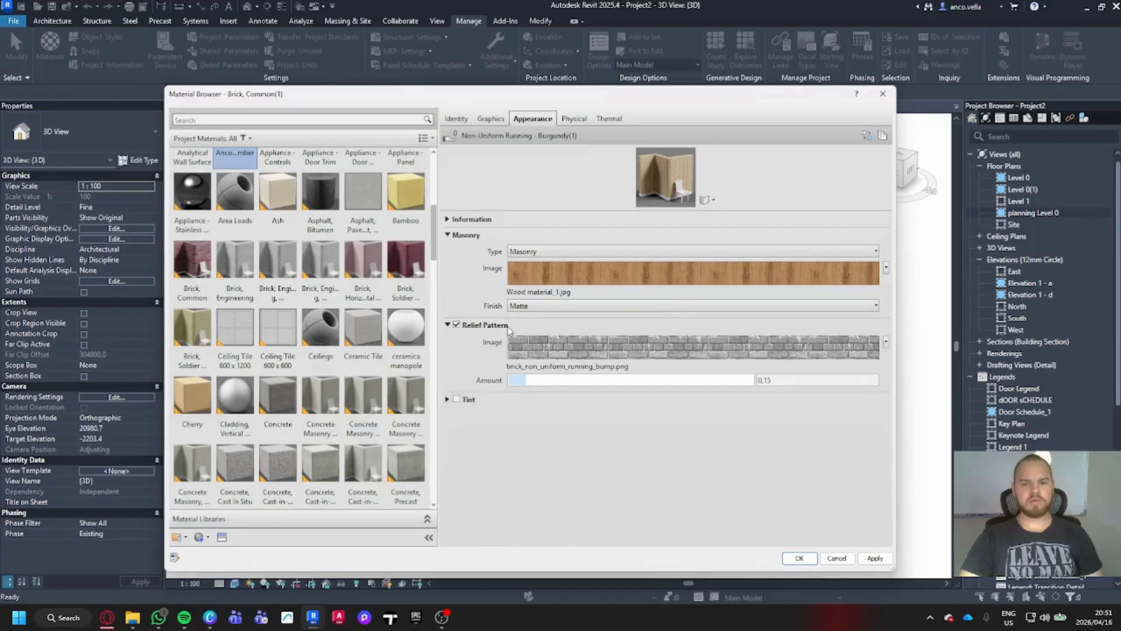
pyautogui.click(670, 349)
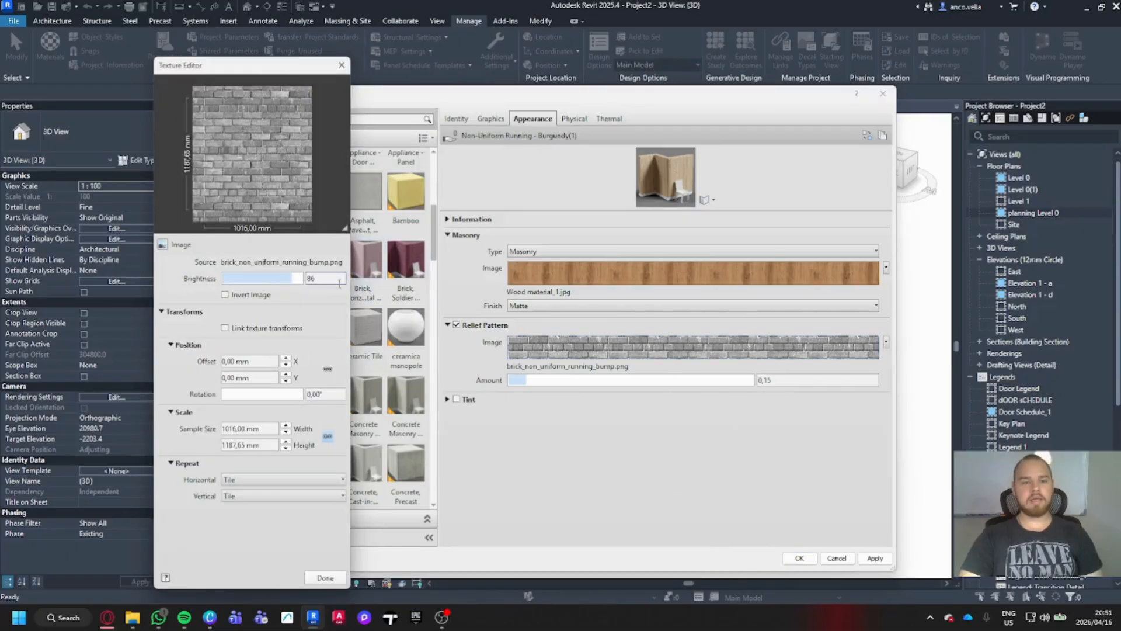
pyautogui.click(304, 264)
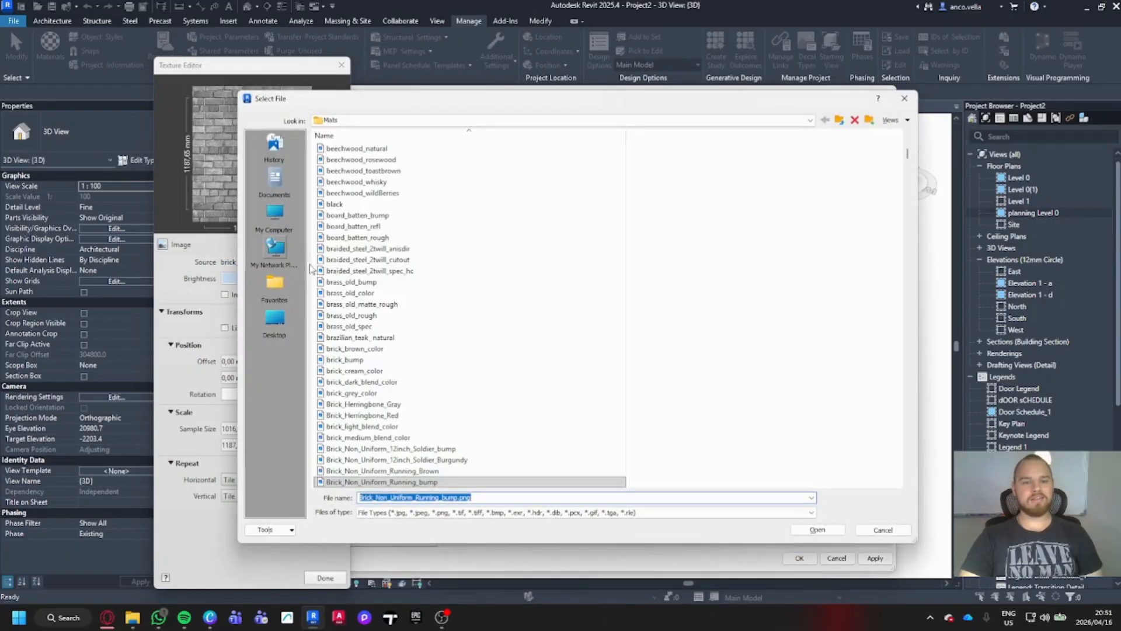
pyautogui.click(278, 319)
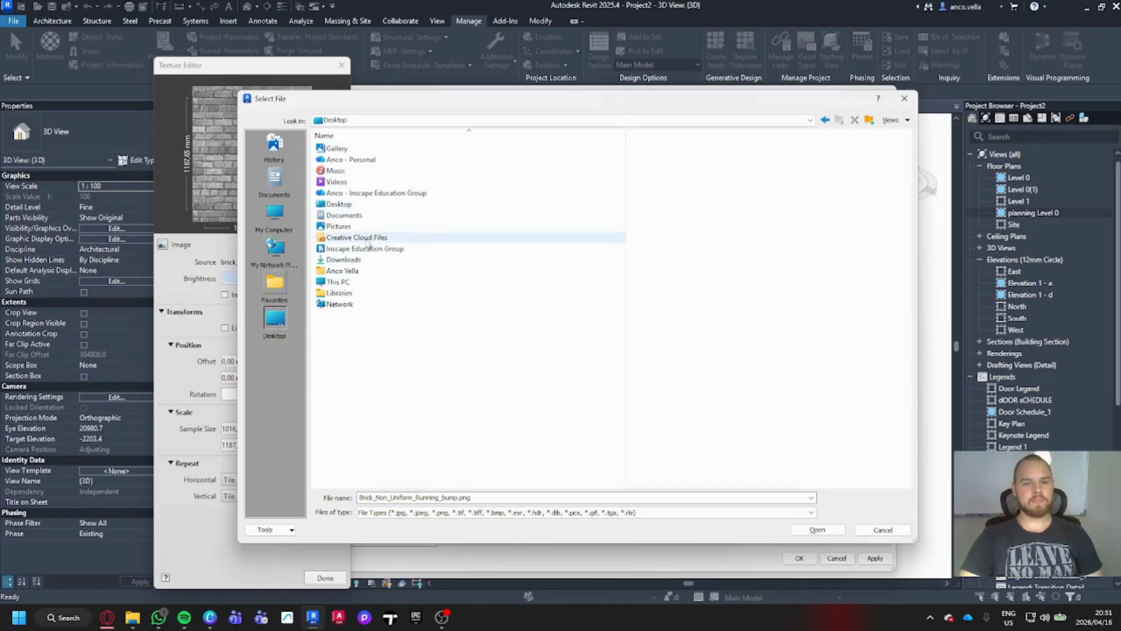
pyautogui.doubleClick(373, 266)
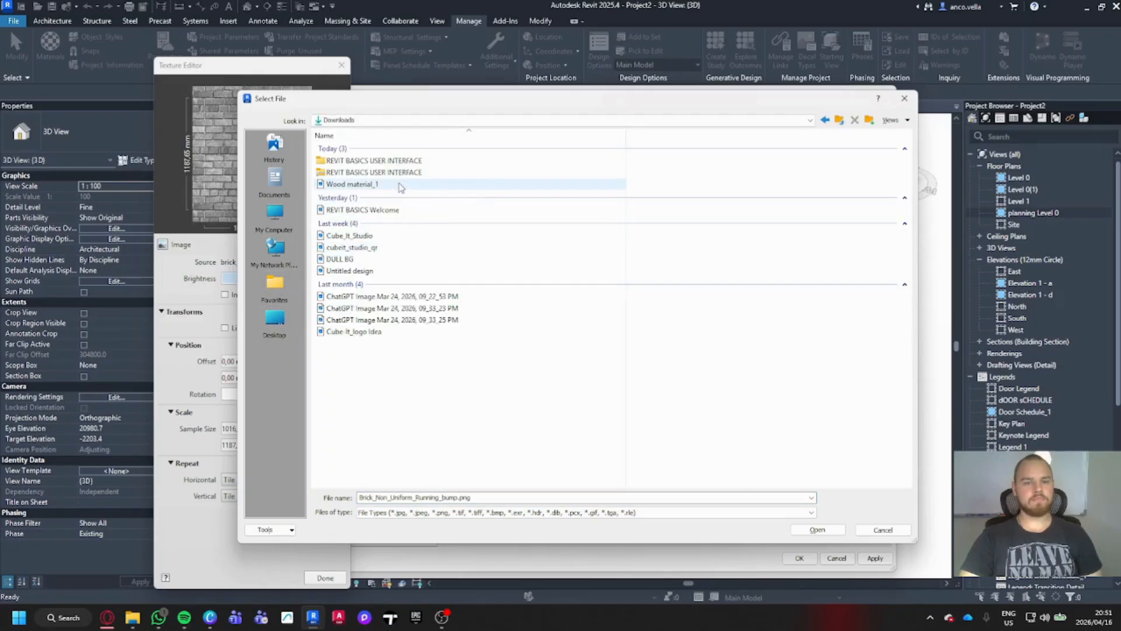
pyautogui.click(401, 184)
pyautogui.click(817, 530)
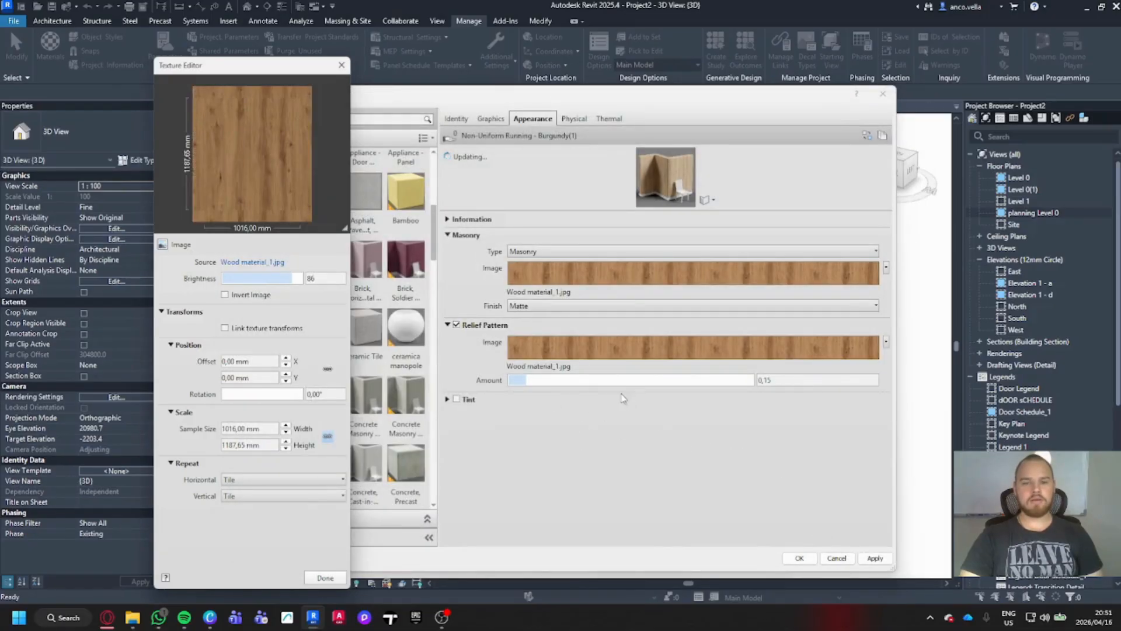
pyautogui.click(574, 120)
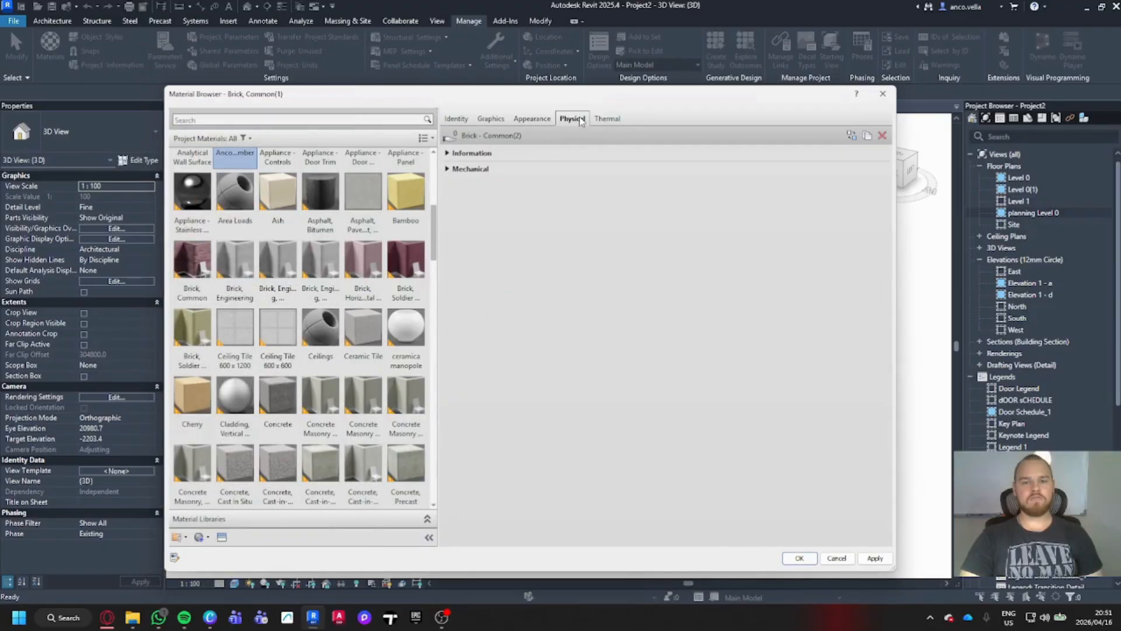
# - Review the thermal conductivity, specific heat and density, then apply the material settings
pyautogui.click(615, 120)
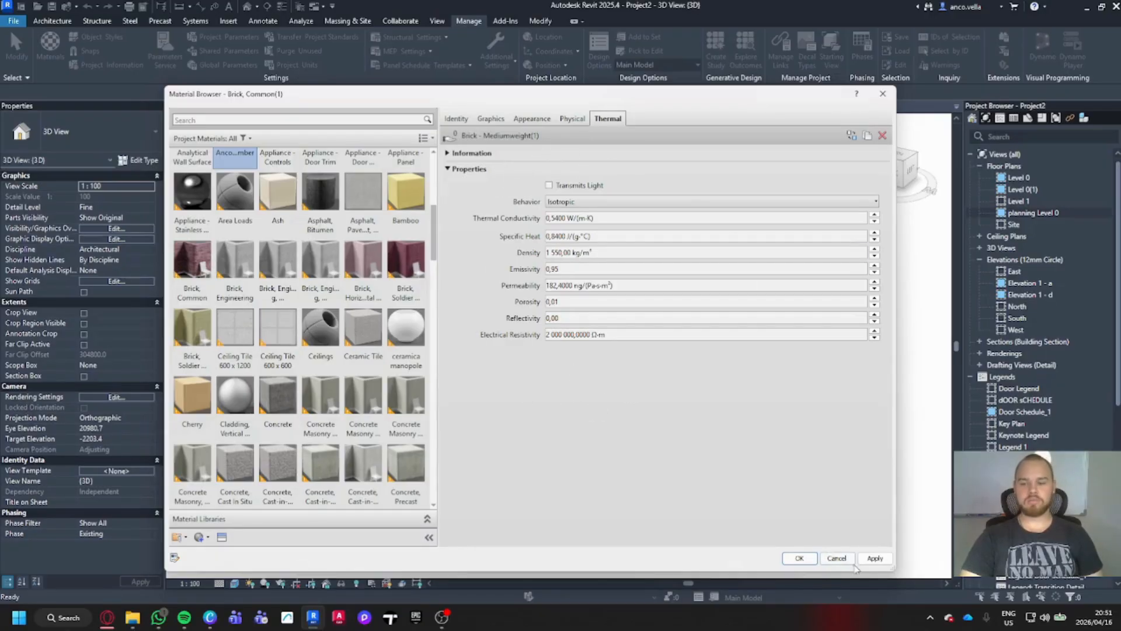
pyautogui.click(875, 558)
# - Confirm the Material Browser with OK, deselect the terrain, and bring up the Modify tools
pyautogui.click(799, 558)
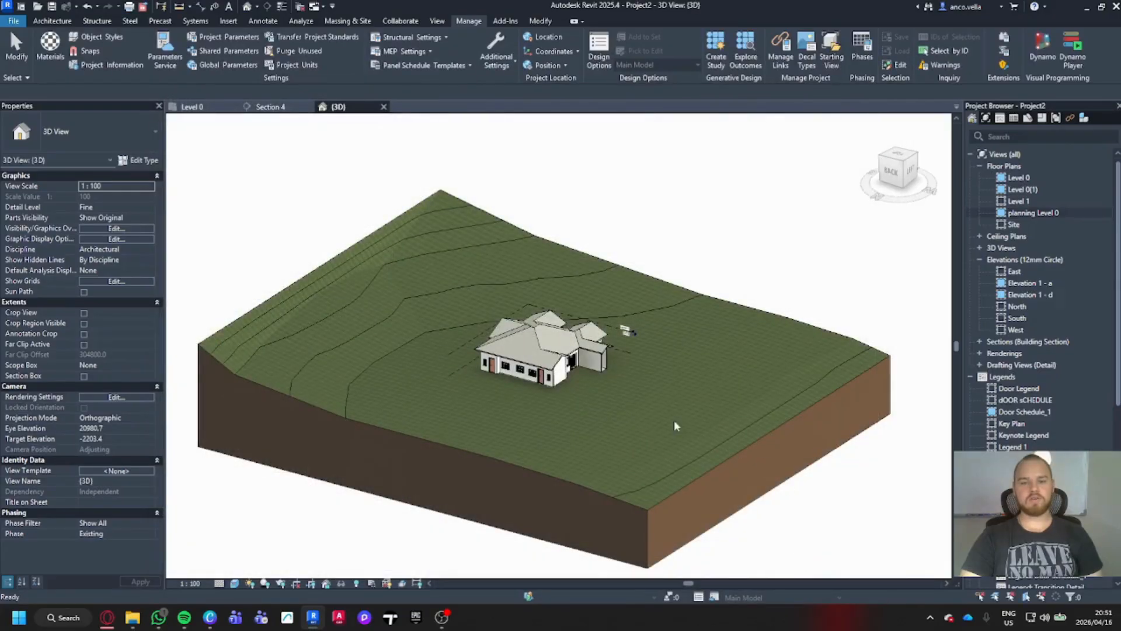
pyautogui.scroll(5, 556, 380)
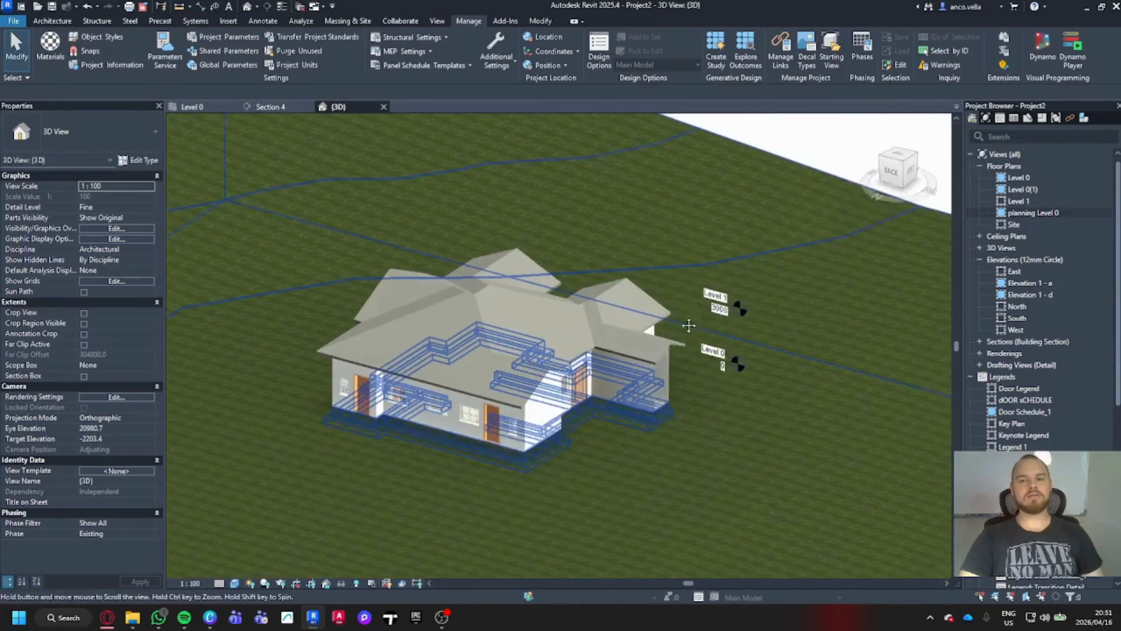
pyautogui.click(721, 263)
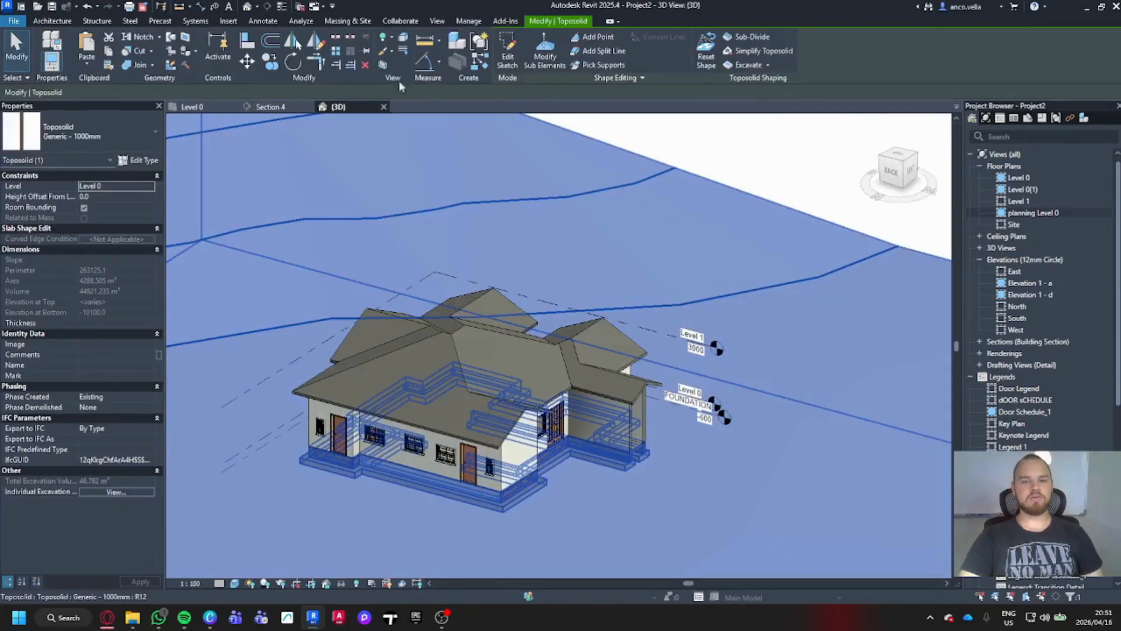
pyautogui.click(803, 176)
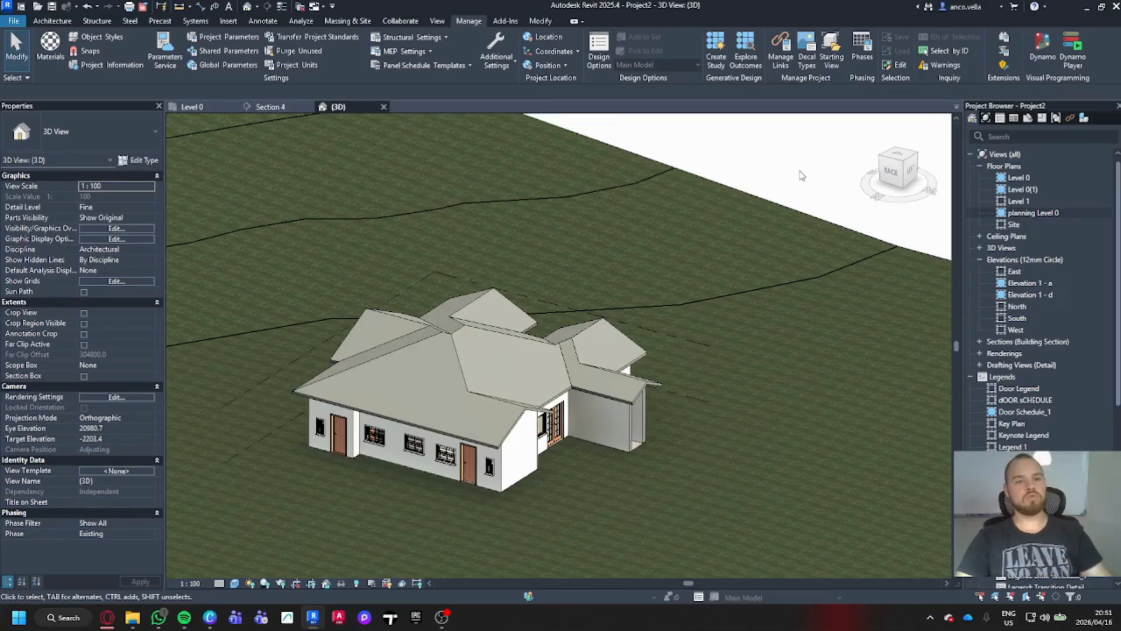
pyautogui.click(540, 21)
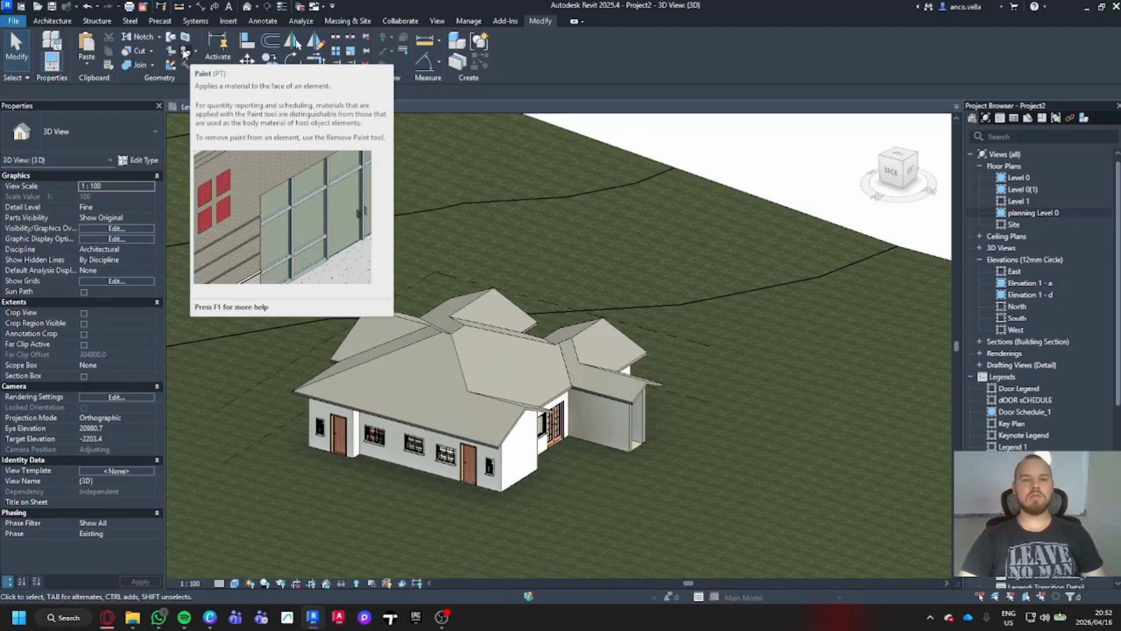
# - Start the Paint tool and pick Anco_Timber, found by searching 'anco'
pyautogui.click(184, 51)
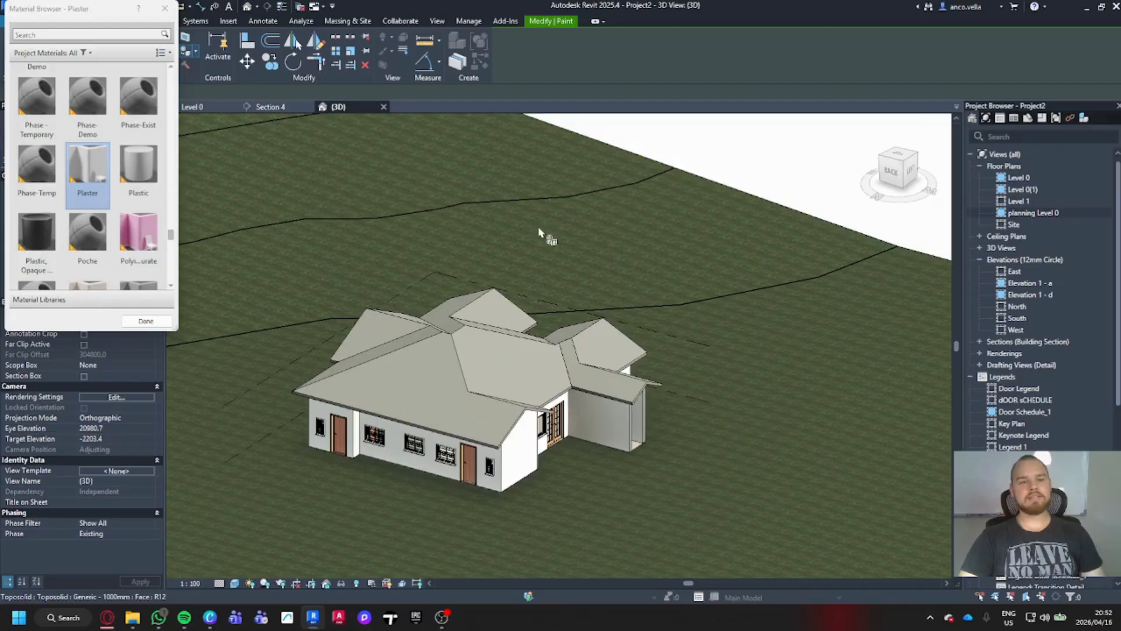
pyautogui.scroll(2, 153, 66)
pyautogui.moveTo(98, 12); pyautogui.dragTo(186, 134)
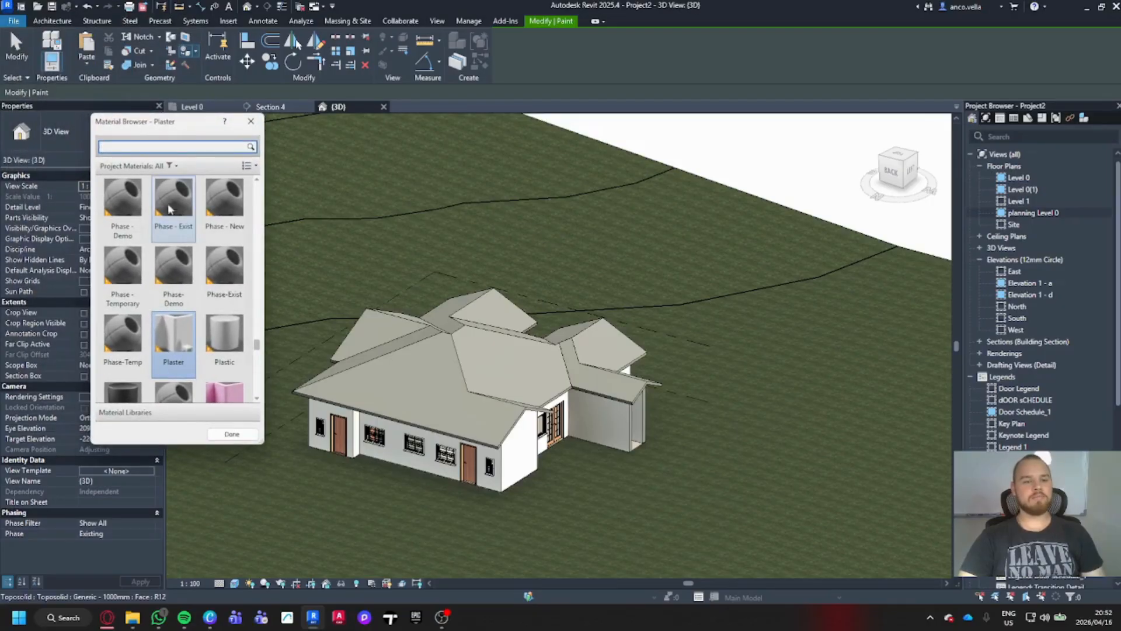
pyautogui.scroll(-10, 195, 239)
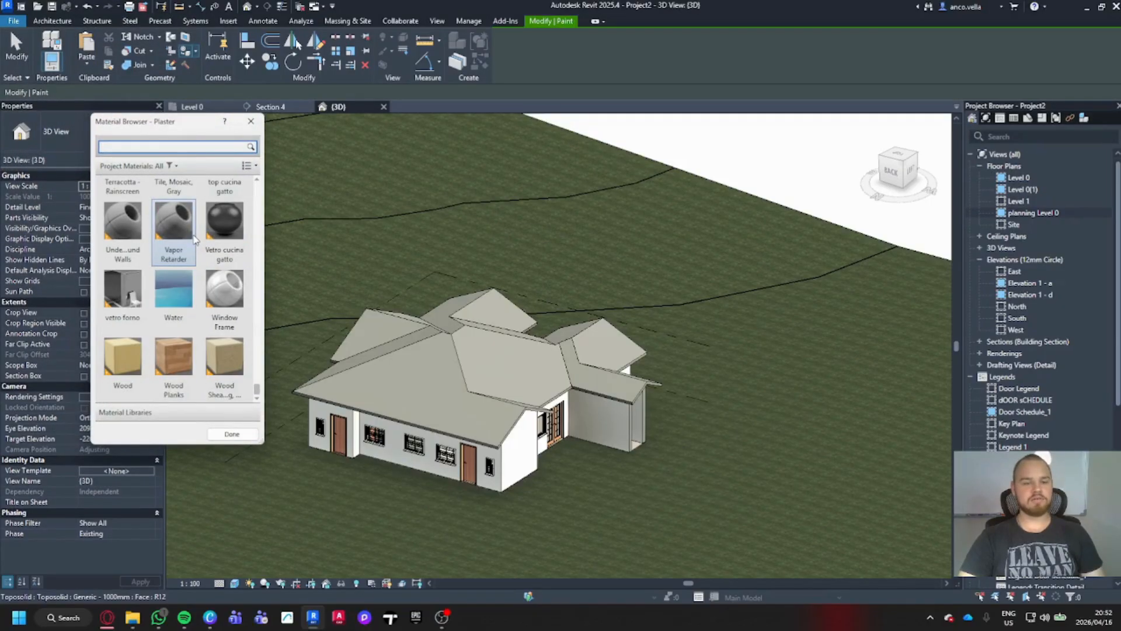
pyautogui.scroll(5, 195, 240)
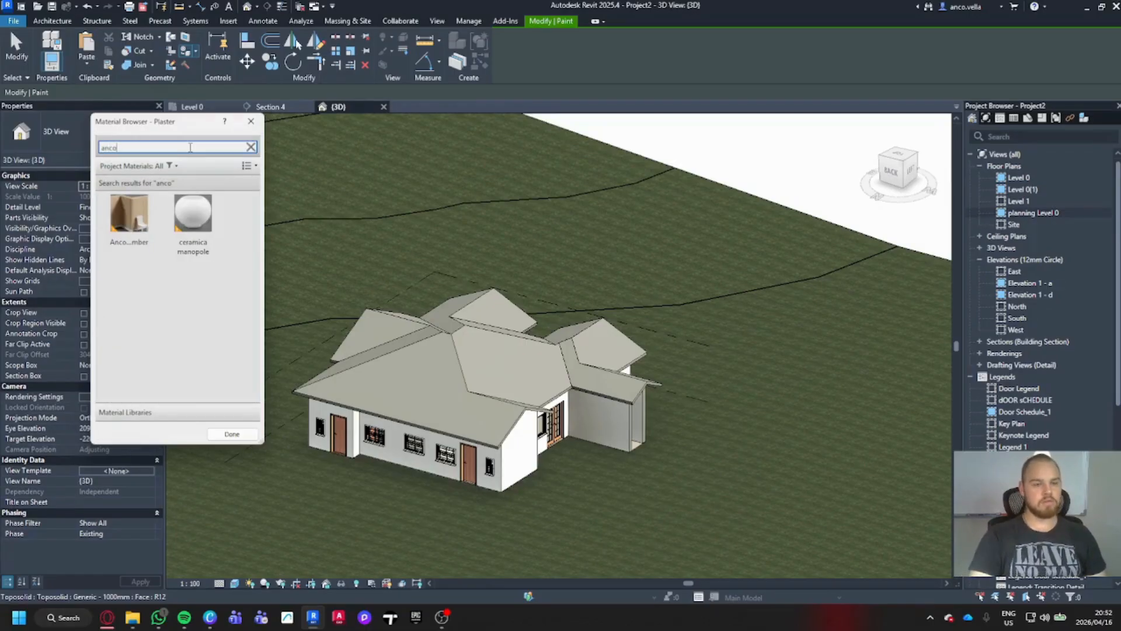
pyautogui.click(135, 220)
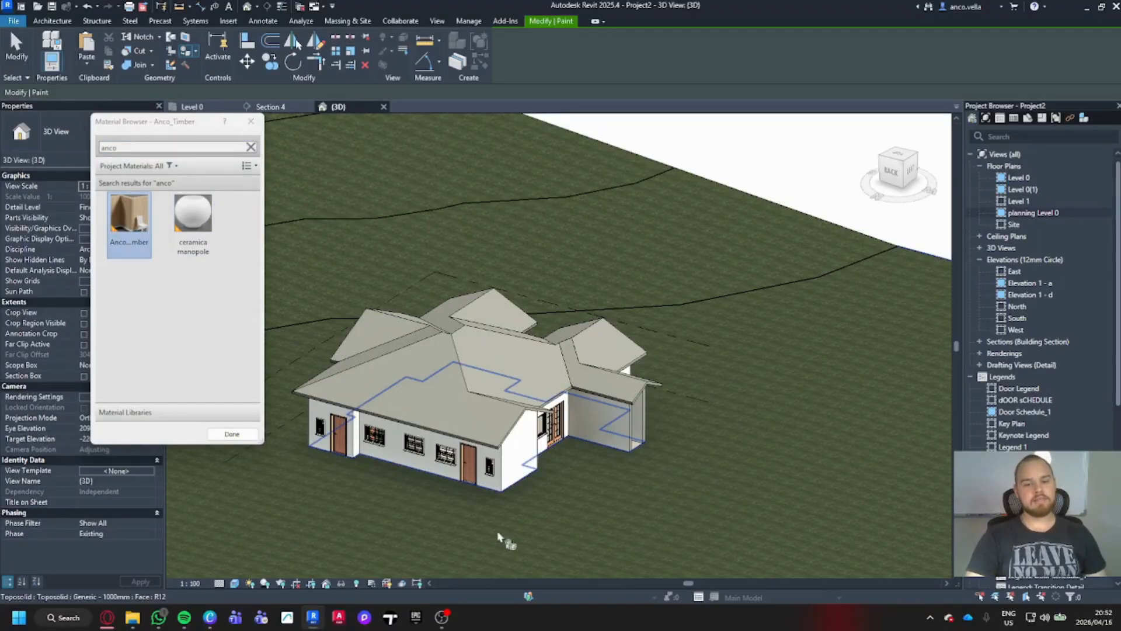
pyautogui.scroll(5, 508, 464)
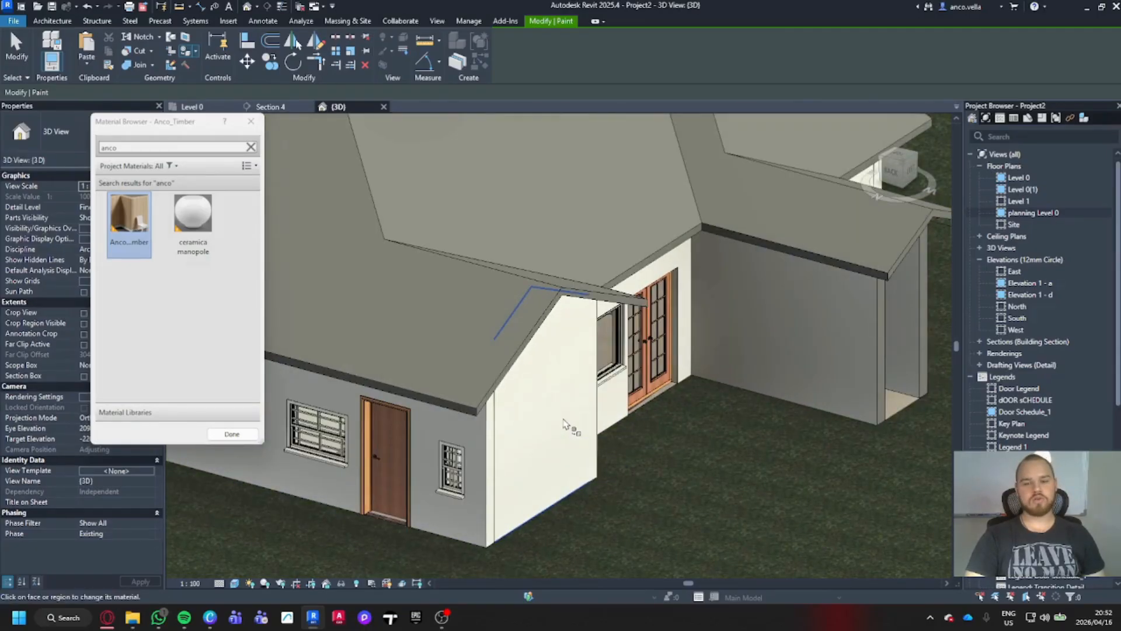
# - Paint the gable wall face with Anco_Timber
pyautogui.click(570, 429)
pyautogui.scroll(4, 604, 508)
pyautogui.scroll(4, 633, 453)
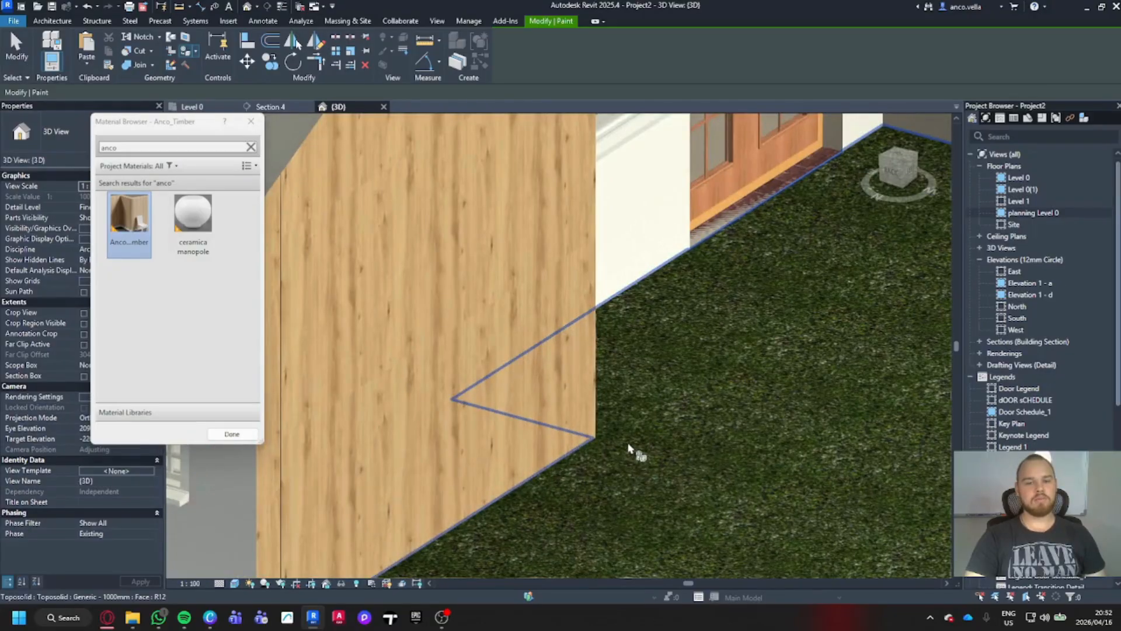
pyautogui.scroll(-3, 852, 420)
pyautogui.scroll(-3, 858, 423)
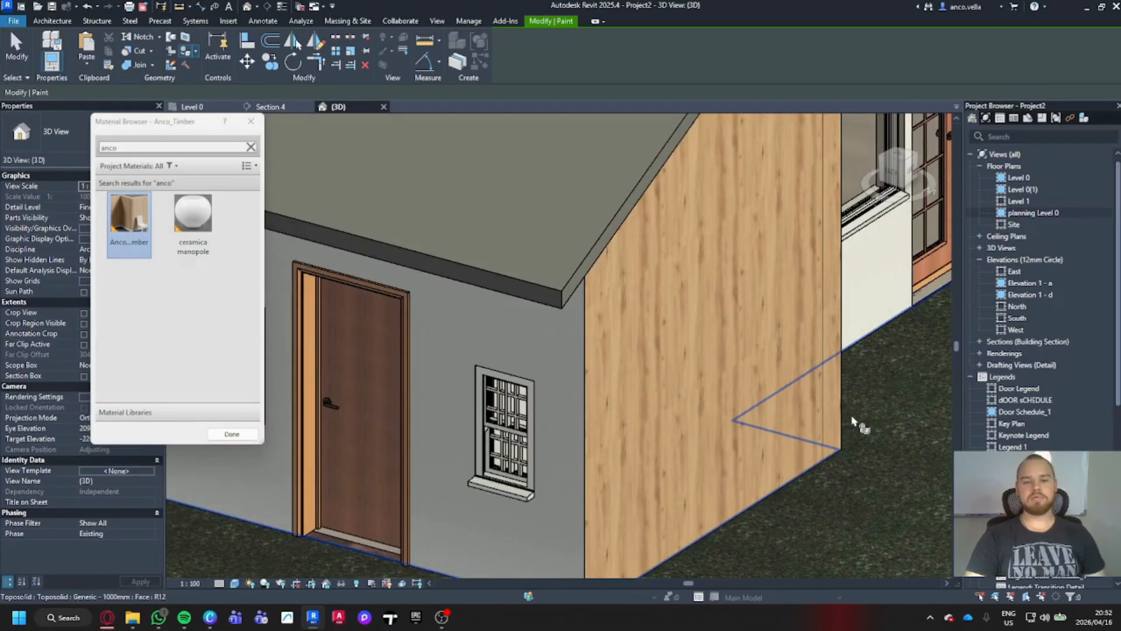
pyautogui.moveTo(866, 426); pyautogui.dragTo(648, 463, button='middle')
pyautogui.moveTo(787, 459); pyautogui.dragTo(699, 474, button='middle')
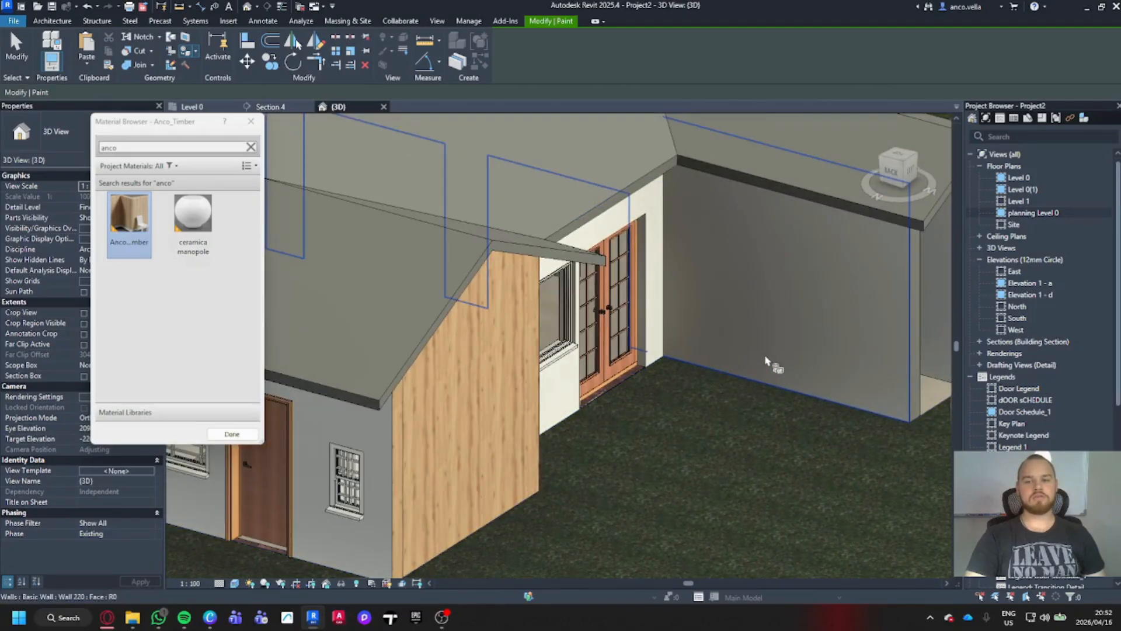
pyautogui.keyDown('shift'); pyautogui.moveTo(763, 401); pyautogui.dragTo(743, 428, button='middle'); pyautogui.keyUp('shift')
pyautogui.scroll(6, 563, 293)
pyautogui.moveTo(590, 315); pyautogui.dragTo(737, 286, button='middle')
pyautogui.scroll(-4, 642, 383)
pyautogui.moveTo(737, 286)
pyautogui.keyDown('shift'); pyautogui.mouseDown(button='middle')
pyautogui.moveTo(776, 281)
pyautogui.moveTo(837, 400)
pyautogui.moveTo(684, 406)
pyautogui.mouseUp(button='middle'); pyautogui.keyUp('shift')
pyautogui.scroll(-5, 806, 371)
pyautogui.scroll(-3, 837, 400)
# - Paint the right and left roof faces with Anco_Timber, then end painting
pyautogui.click(648, 321)
pyautogui.click(543, 369)
pyautogui.keyDown('shift'); pyautogui.moveTo(543, 369); pyautogui.dragTo(551, 454, button='middle'); pyautogui.keyUp('shift')
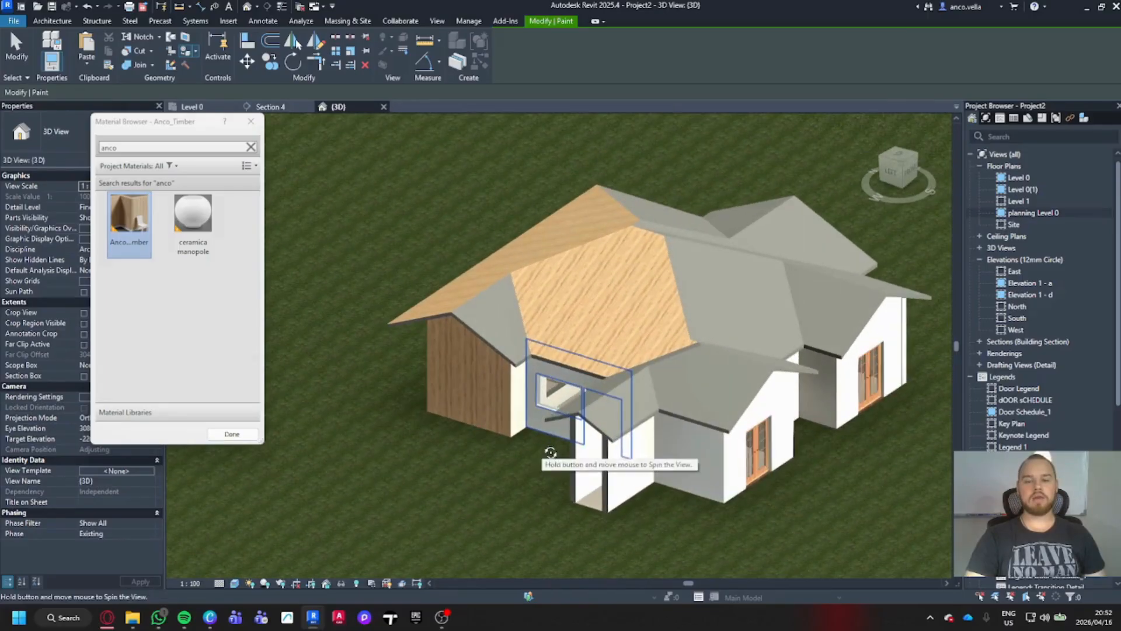
pyautogui.moveTo(694, 489); pyautogui.dragTo(650, 467, button='middle')
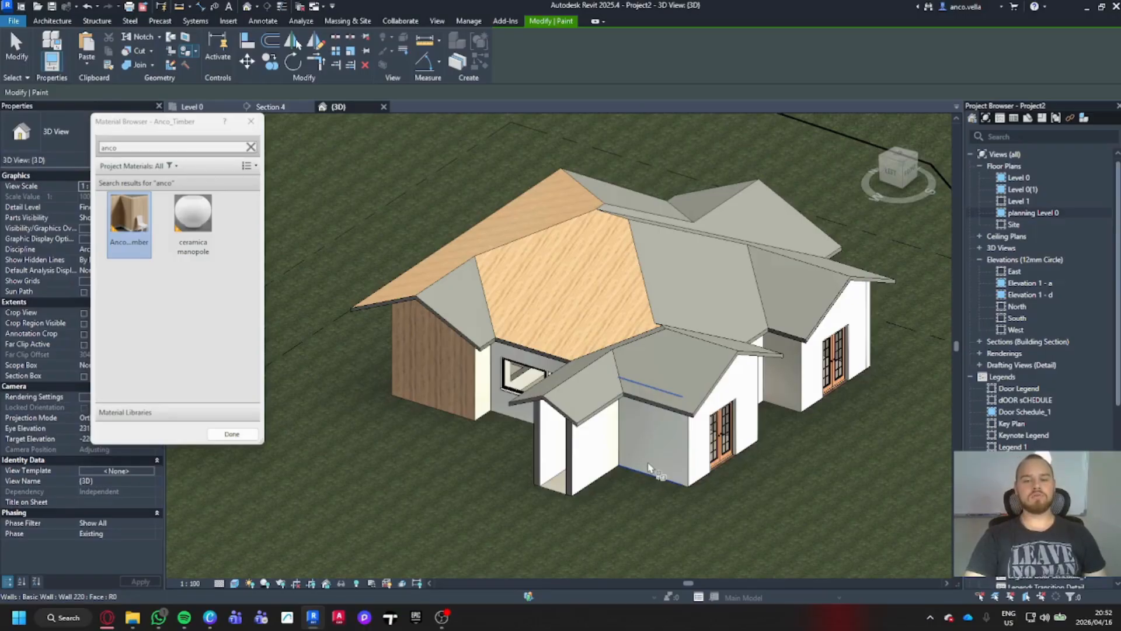
pyautogui.moveTo(648, 468); pyautogui.dragTo(675, 470, button='middle')
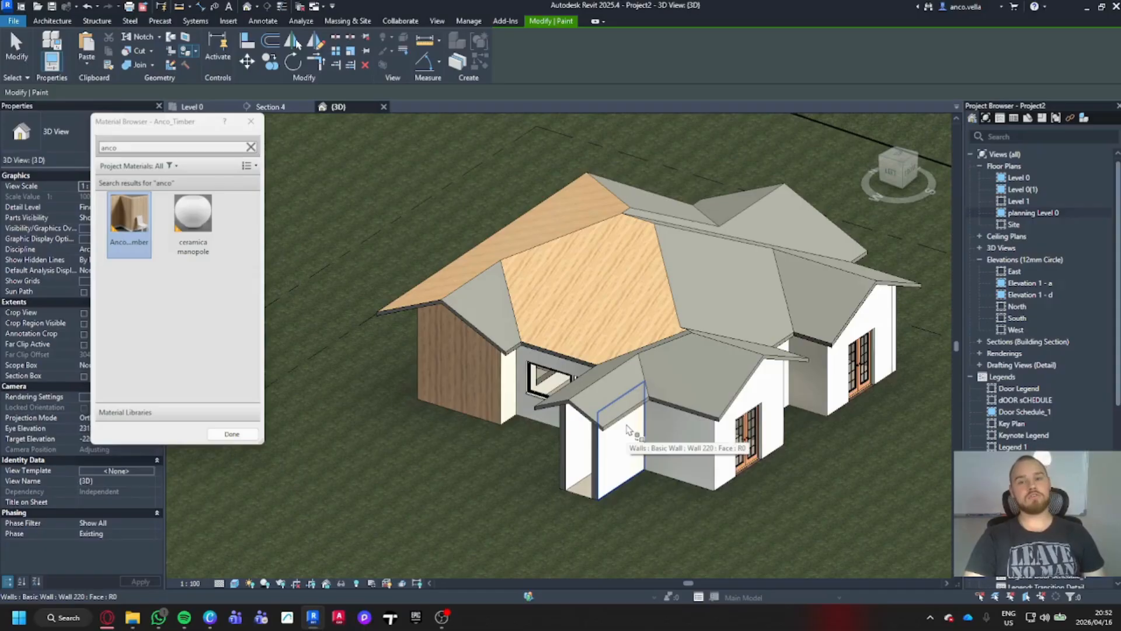
pyautogui.press('Escape')
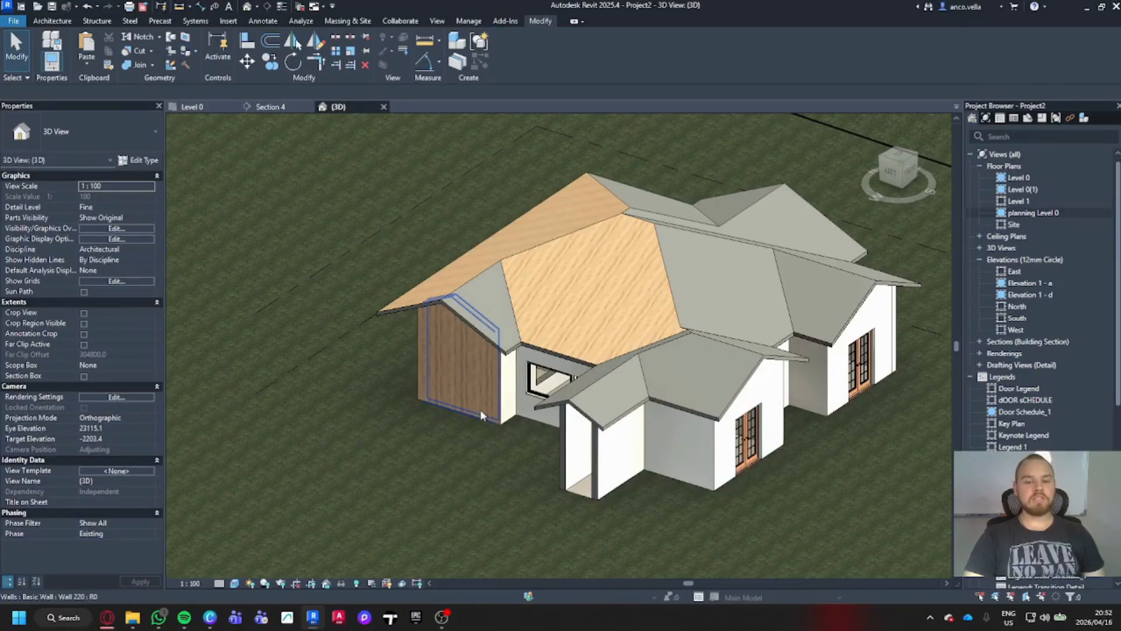
pyautogui.click(481, 411)
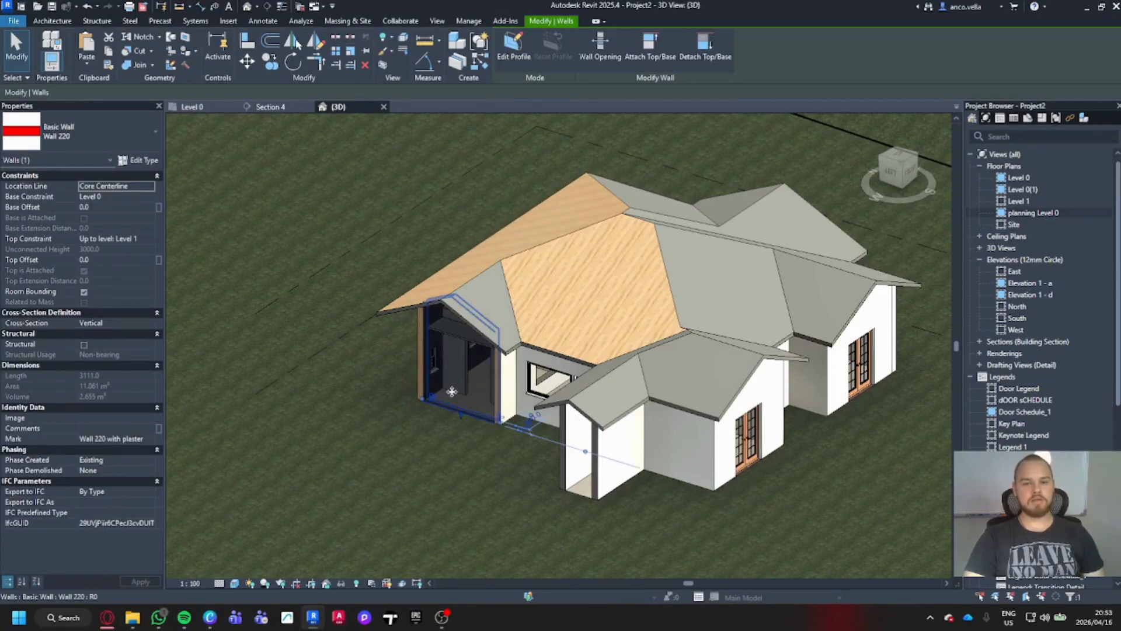
pyautogui.click(147, 160)
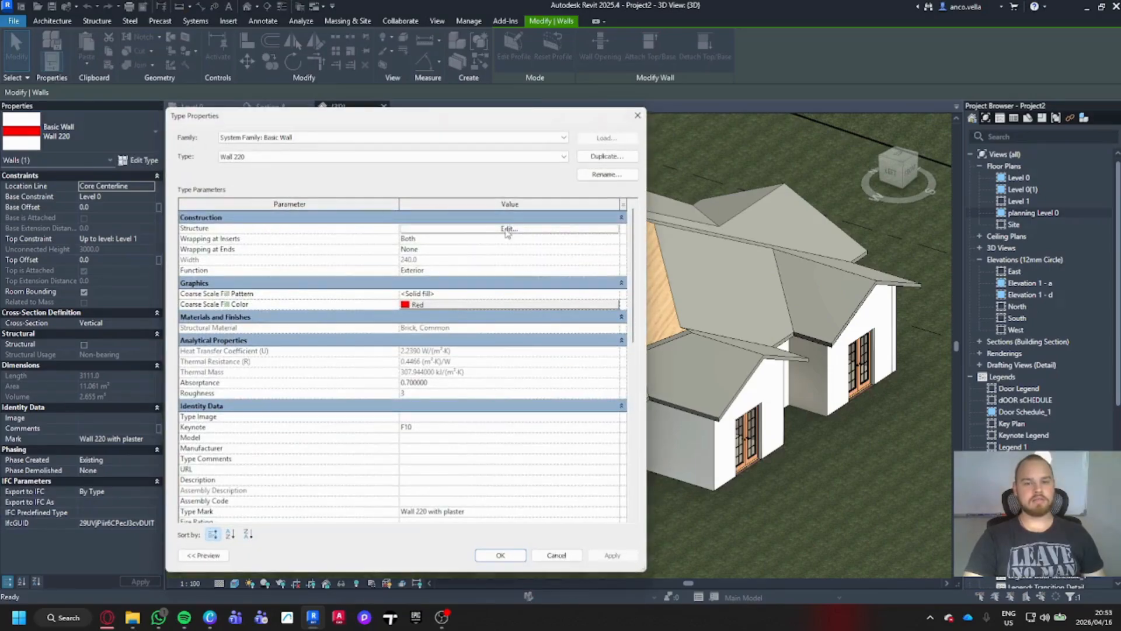
pyautogui.click(520, 229)
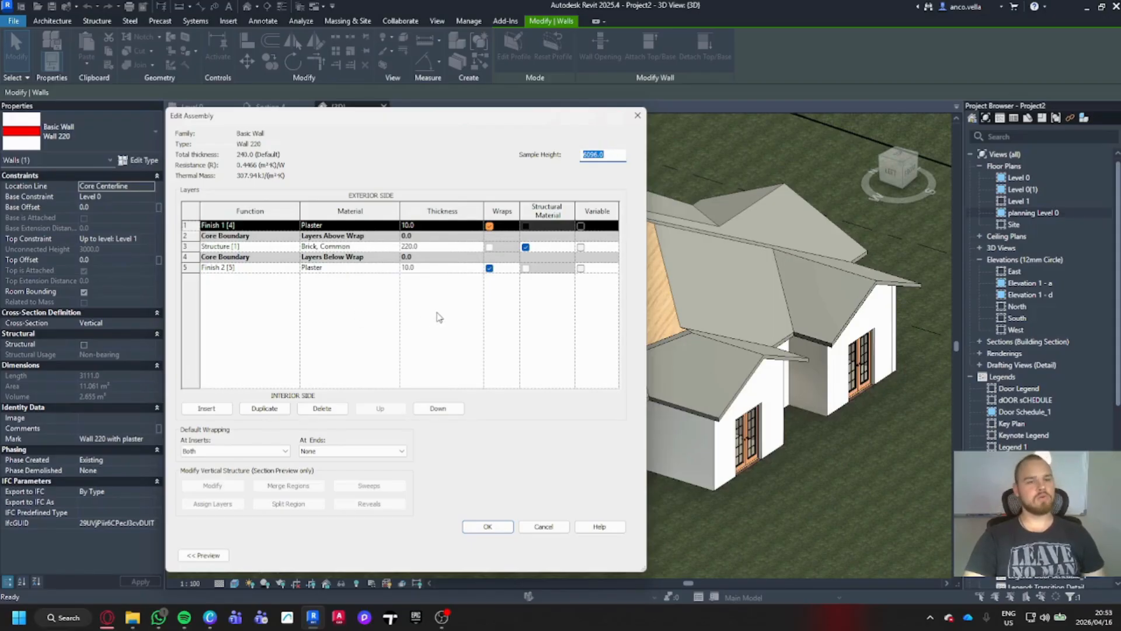
pyautogui.click(638, 116)
pyautogui.click(638, 116)
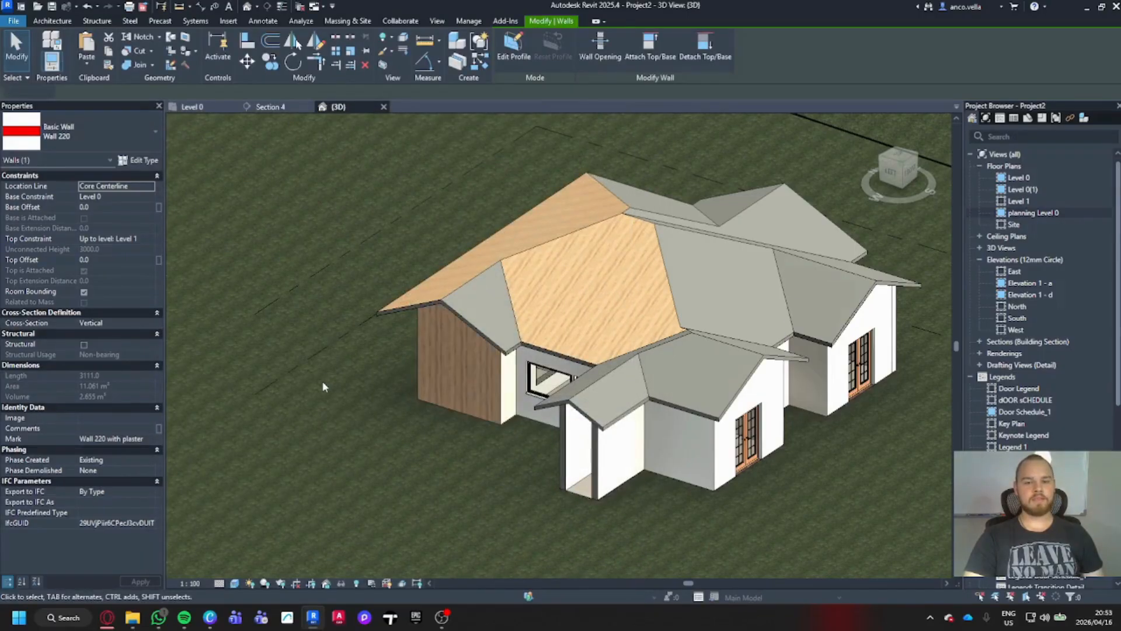
pyautogui.click(323, 380)
pyautogui.moveTo(357, 423); pyautogui.dragTo(695, 440, button='middle')
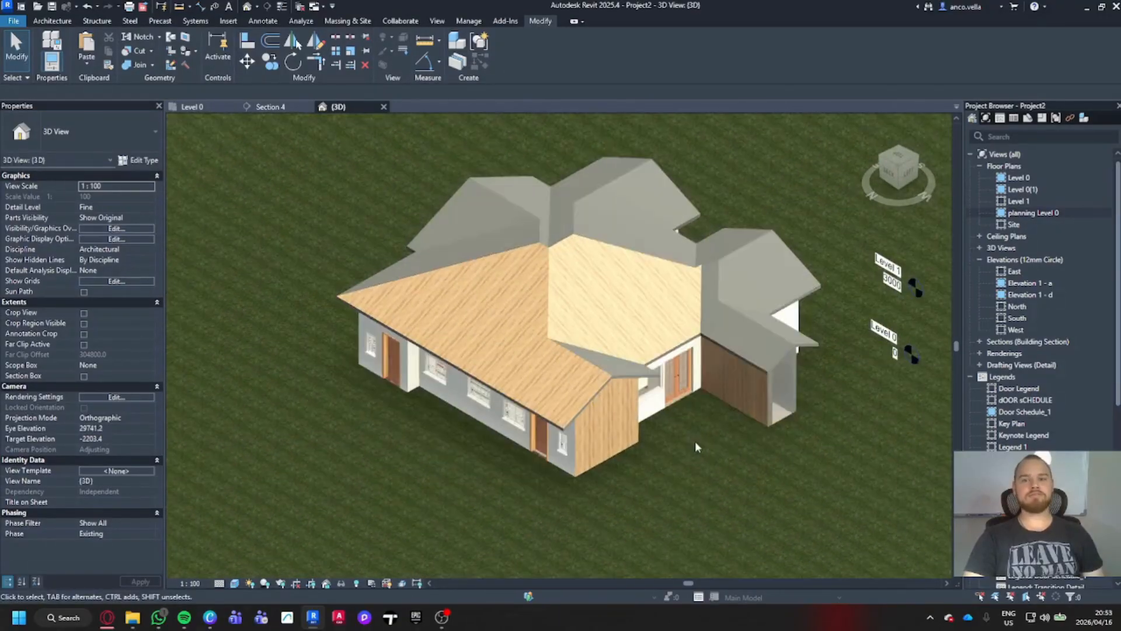